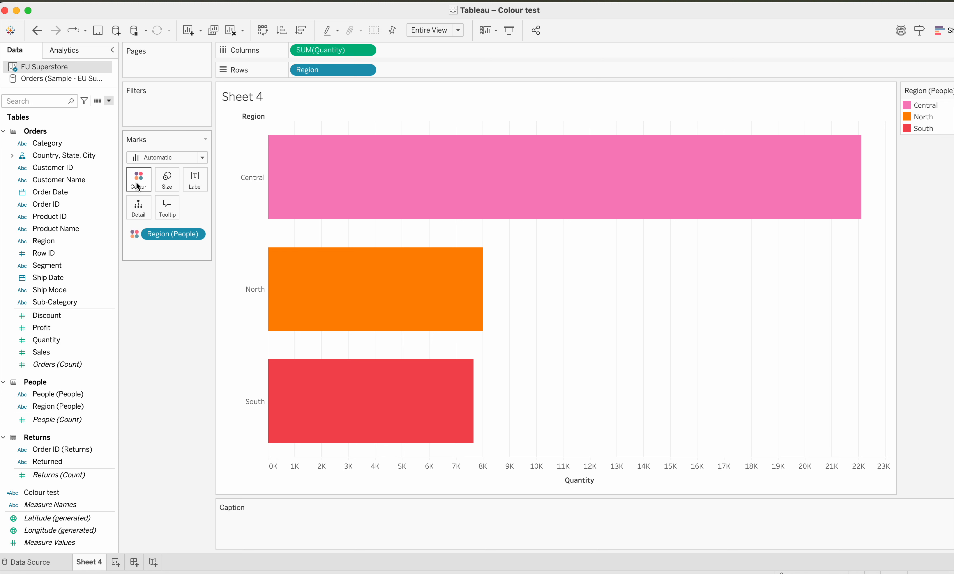
- View the colour palettes available for Region (People), and leave the colour editor without making changes
click(147, 178)
click(167, 218)
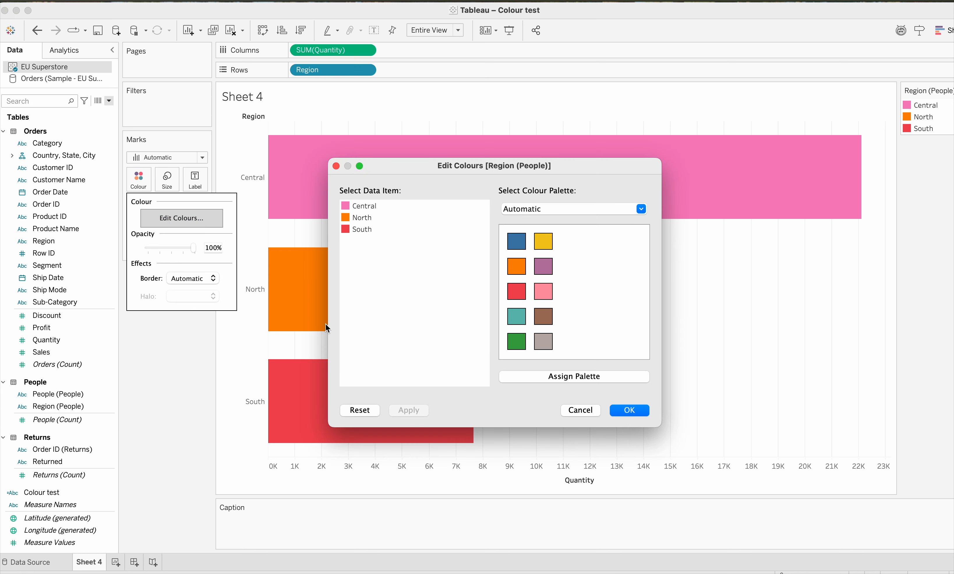
click(643, 207)
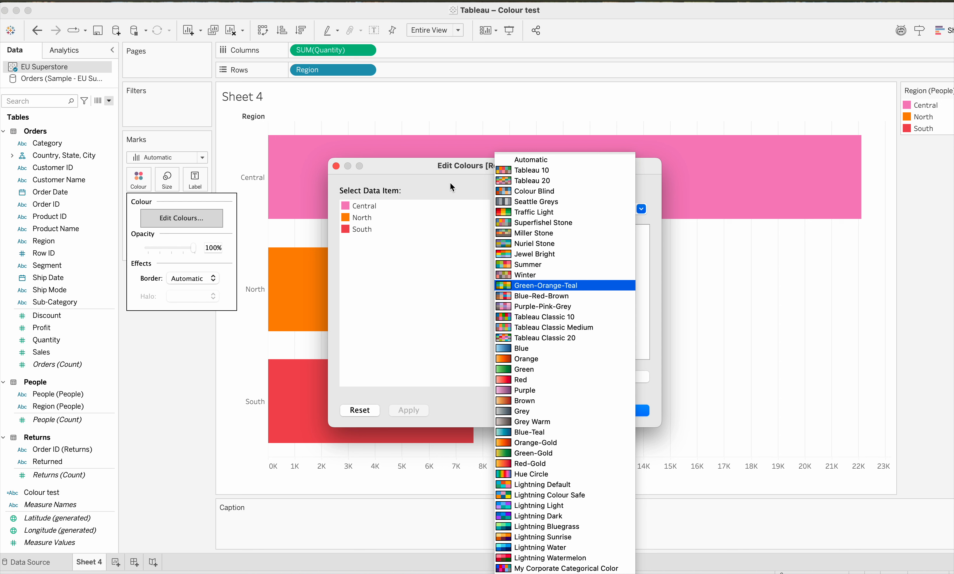
click(662, 398)
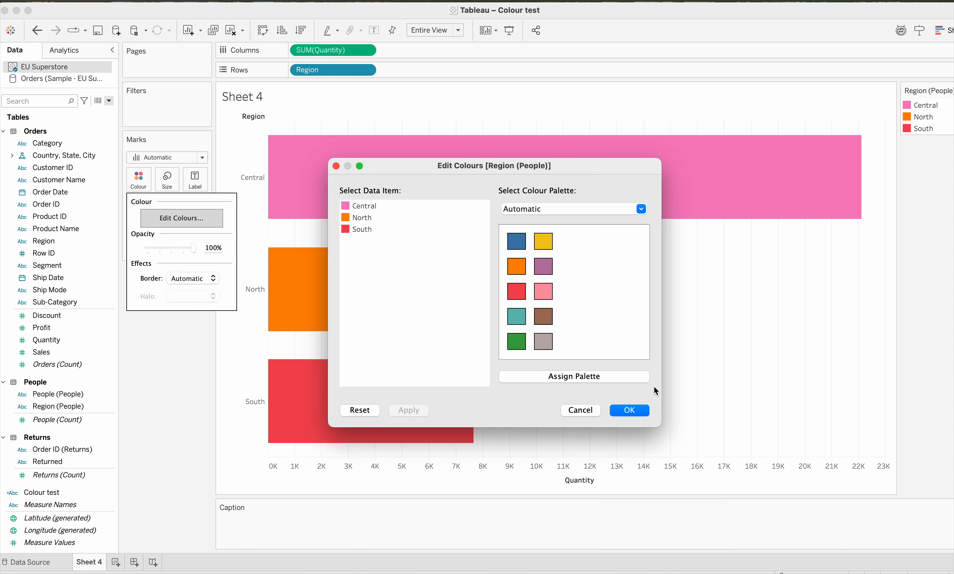
click(582, 410)
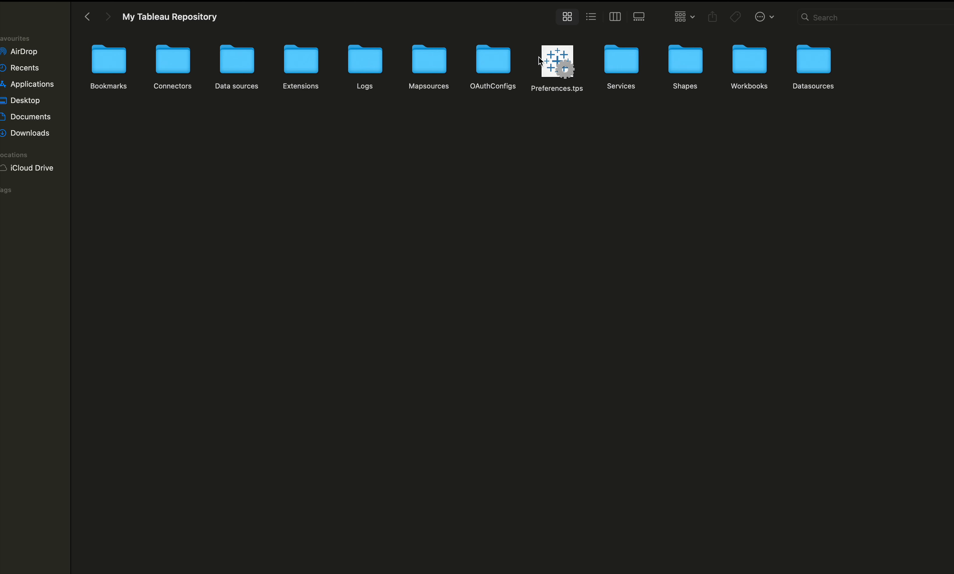
- Switch to the My Tableau Repository folder and open Preferences.tps with Sublime Text from Downloads
right_click(553, 63)
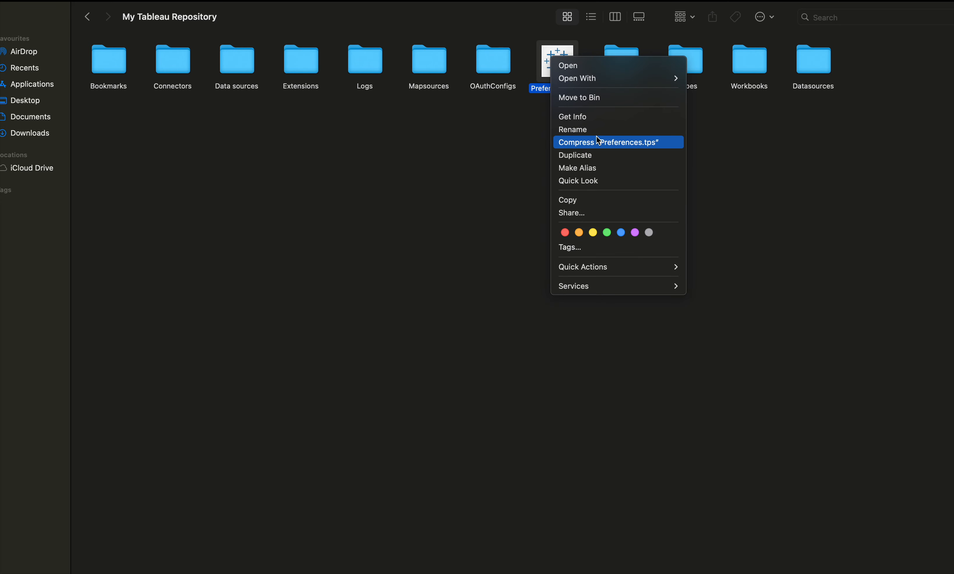
mouse_move(619, 78)
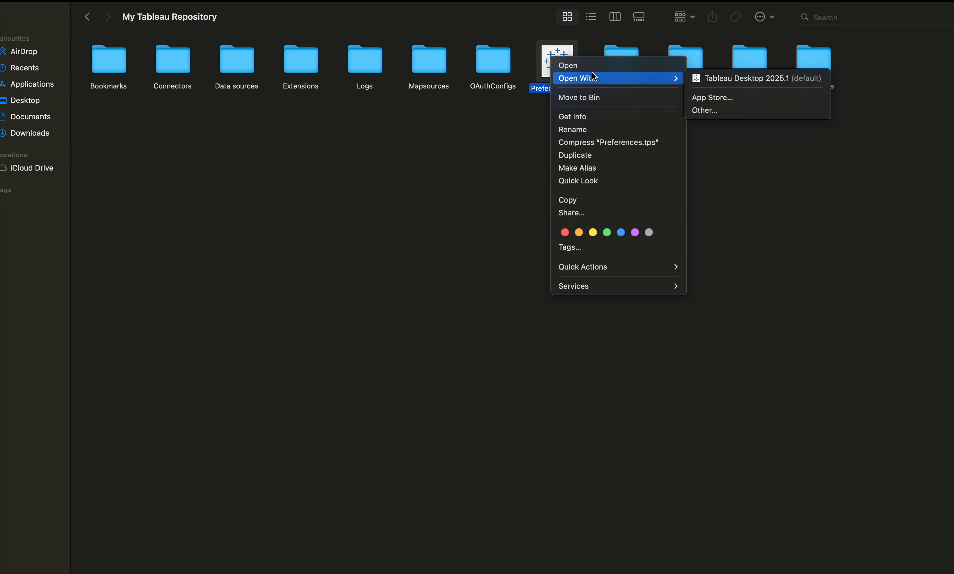
click(711, 112)
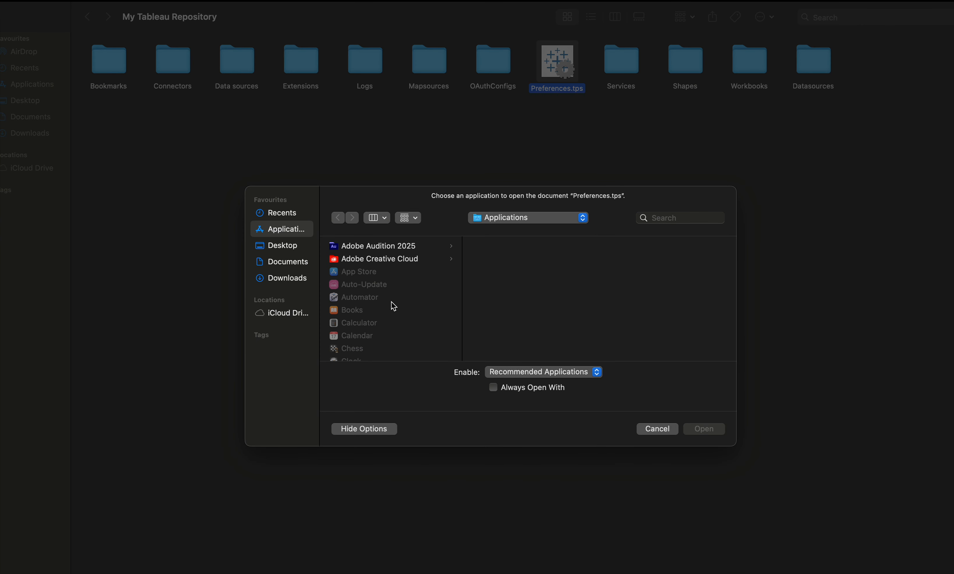
click(284, 279)
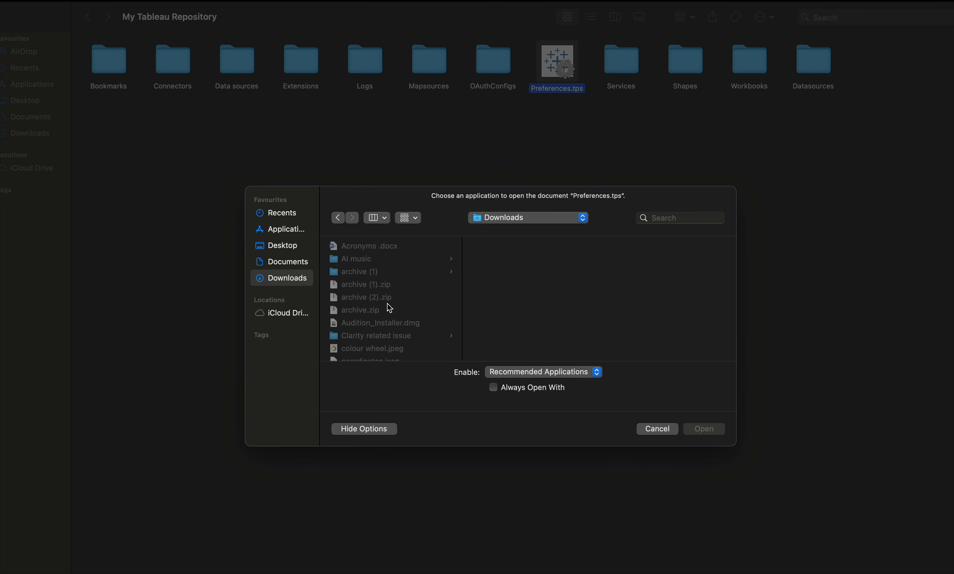
scroll(378, 320, down, 10)
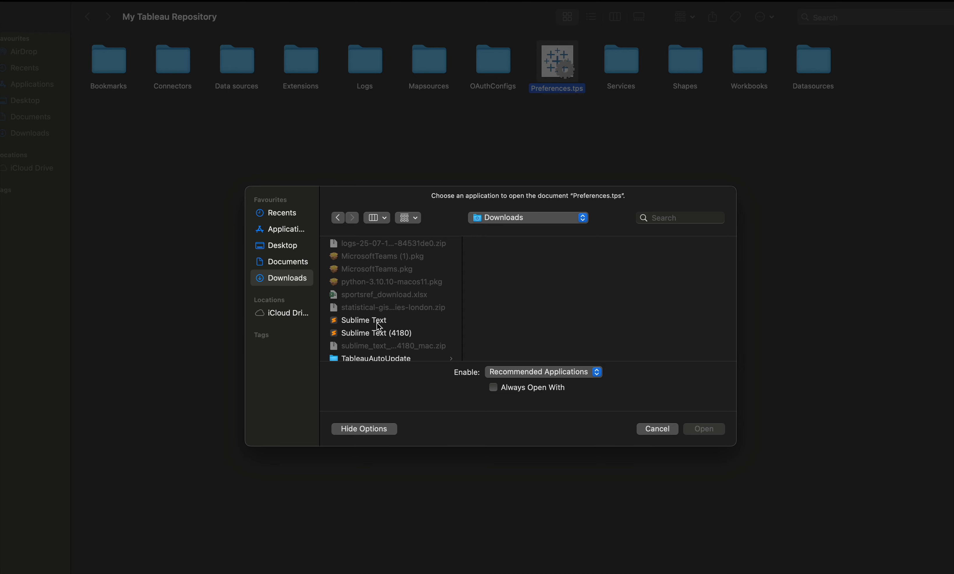
click(378, 325)
click(702, 431)
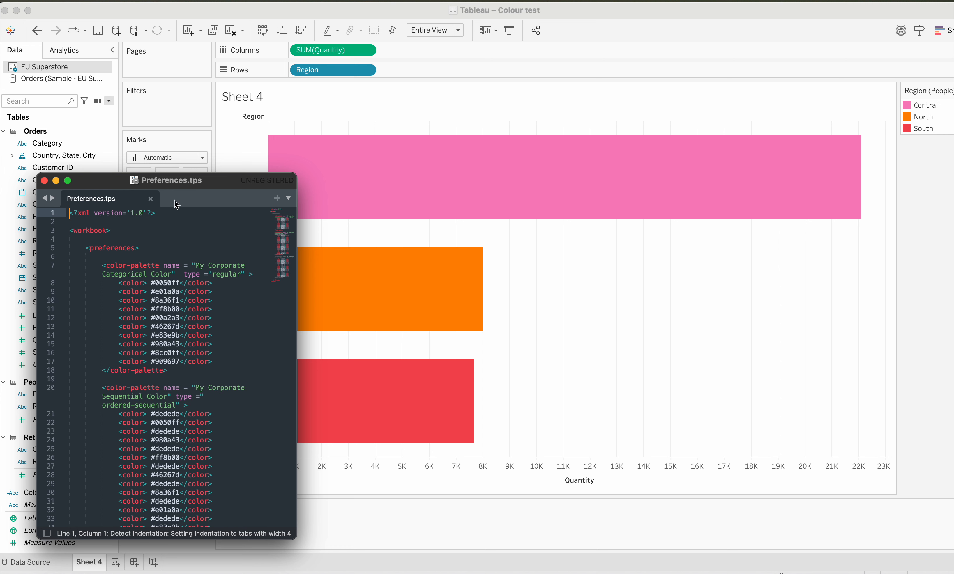
- Move the Preferences.tps window over the chart and widen it so the palette lines wrap less
drag(225, 179, 594, 150)
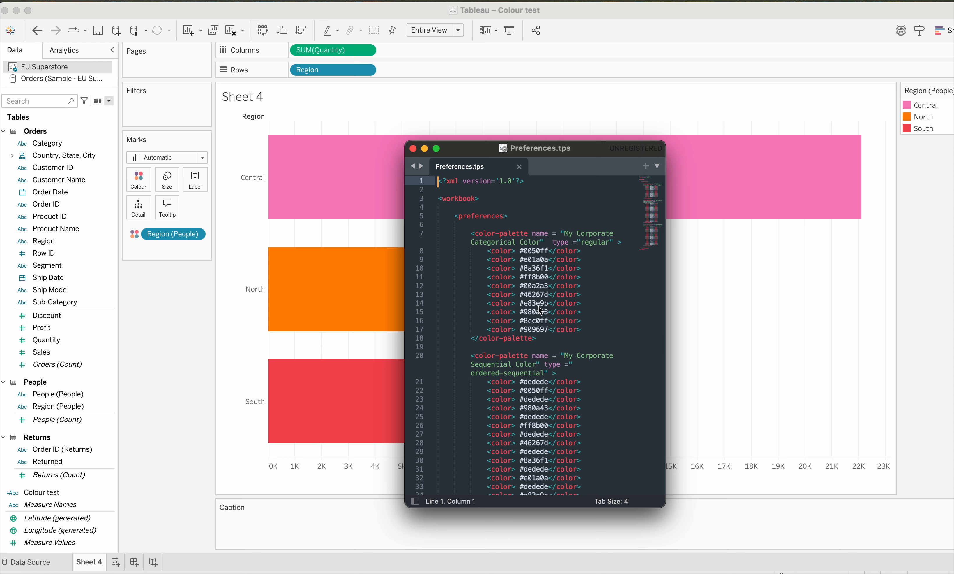
click(433, 383)
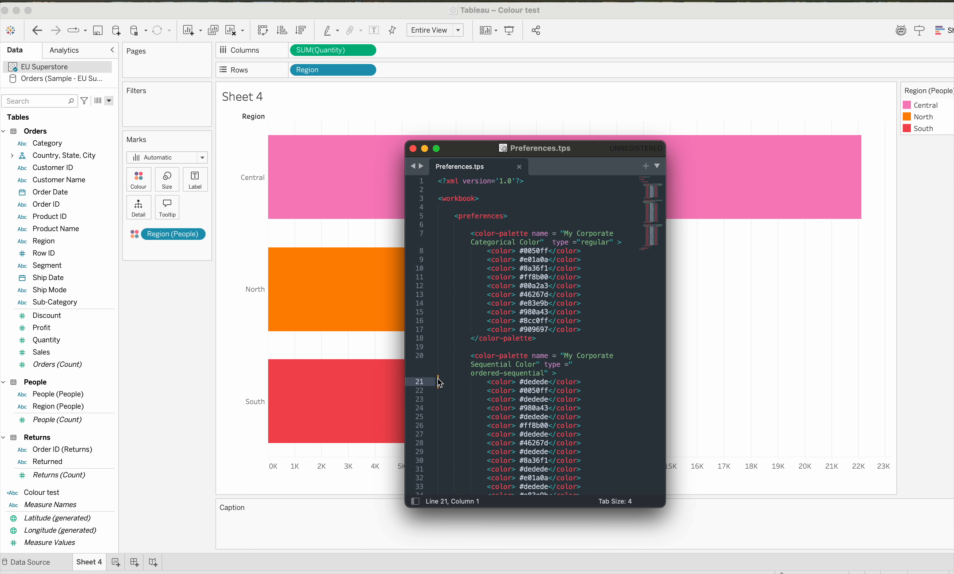
drag(407, 368, 222, 391)
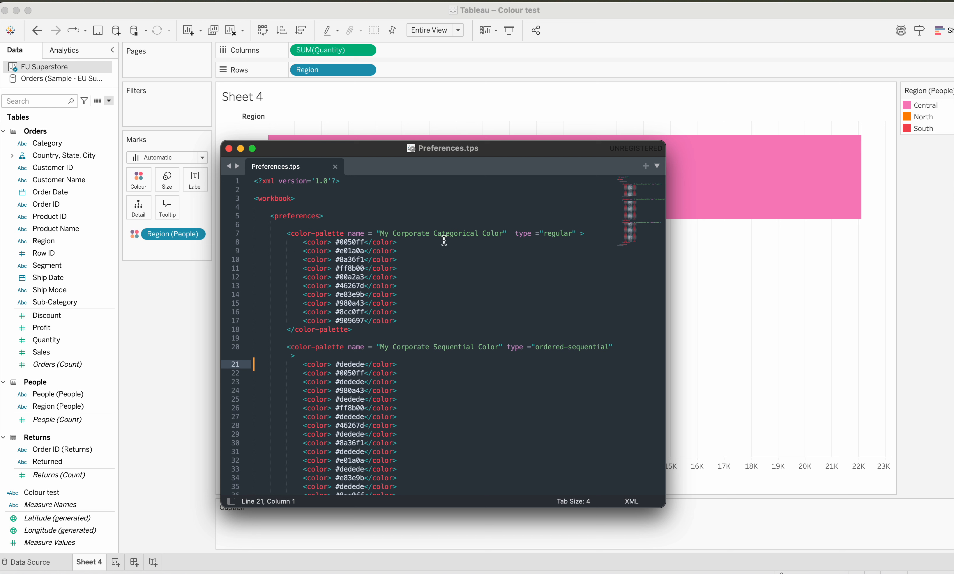
- Examine the names, types and hex codes of the categorical, sequential and diverging palettes in Preferences.tps, and close the file
scroll(454, 356, down, 10)
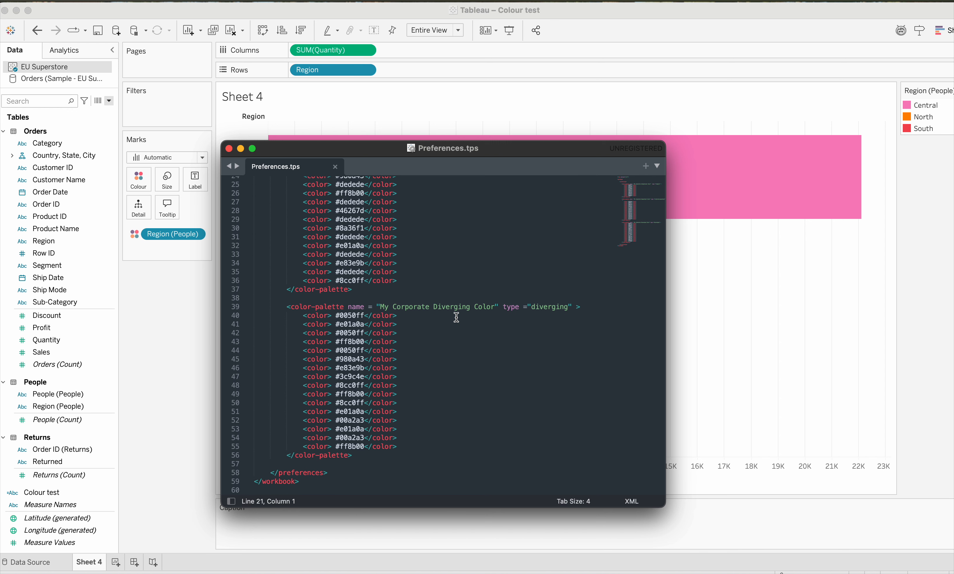
scroll(457, 317, up, 10)
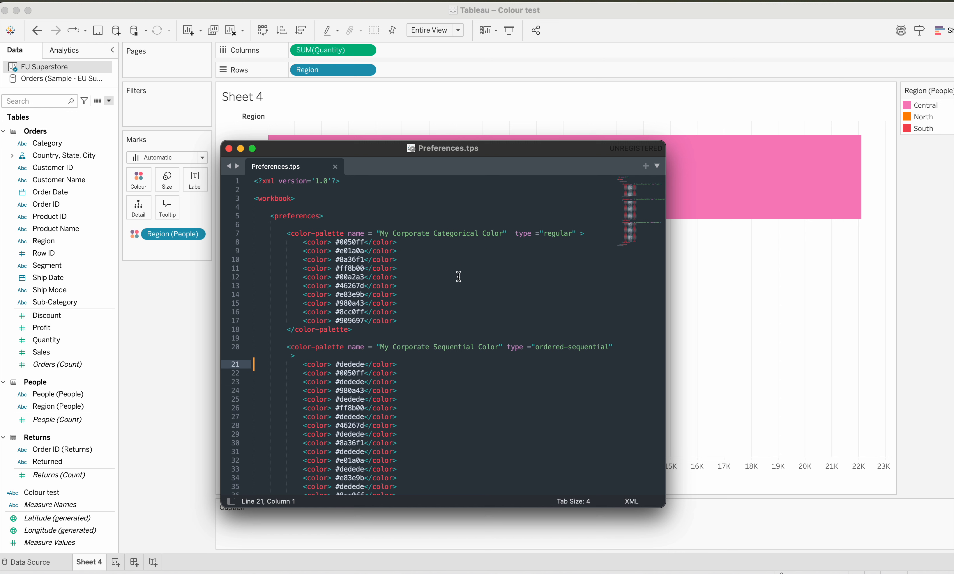
scroll(459, 277, down, 5)
scroll(459, 276, up, 5)
scroll(575, 268, down, 3)
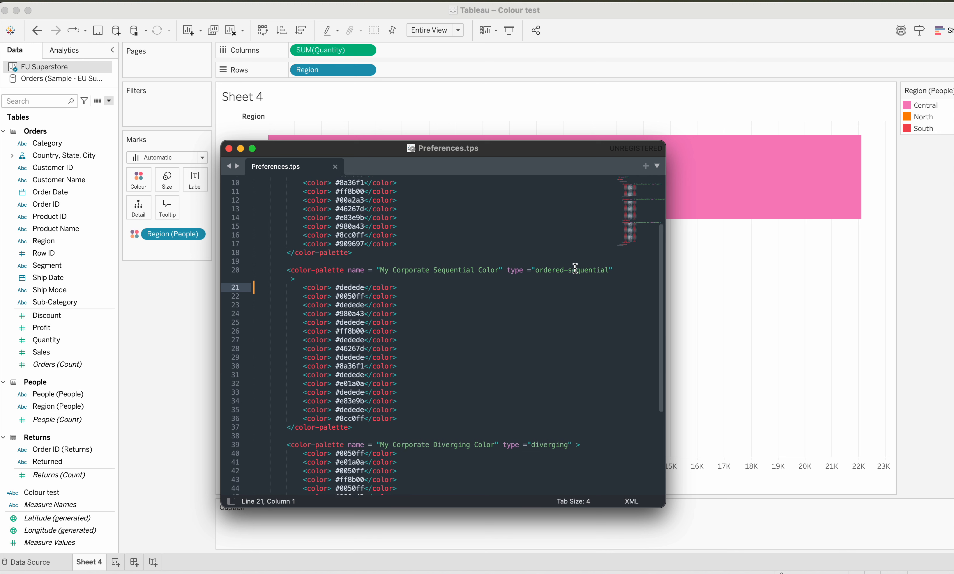
scroll(576, 268, up, 3)
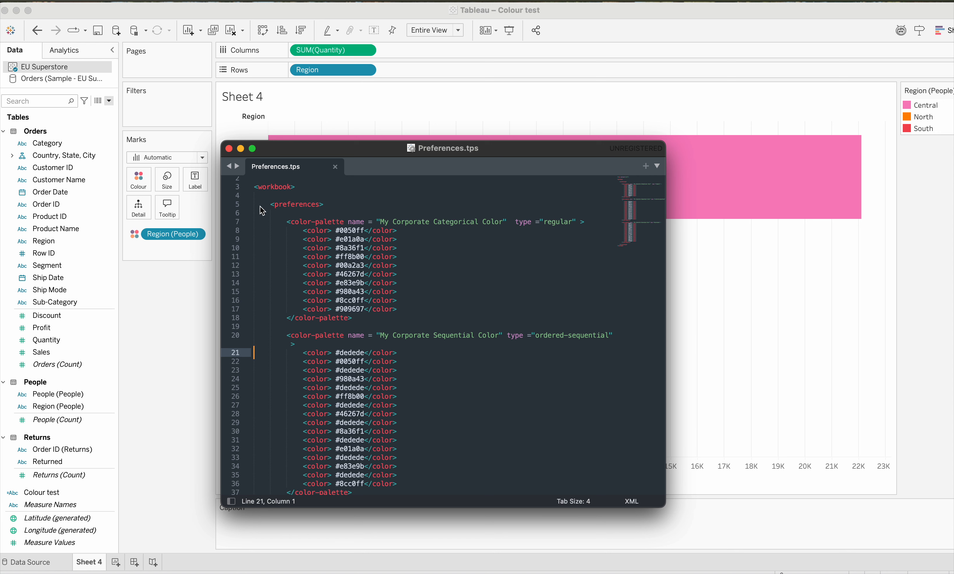
scroll(306, 210, down, 5)
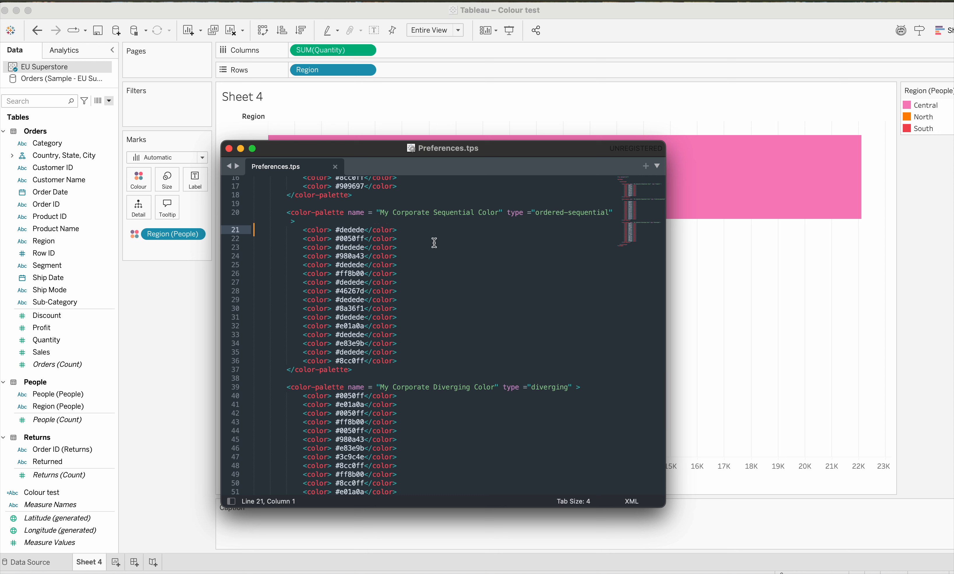
scroll(434, 243, down, 1)
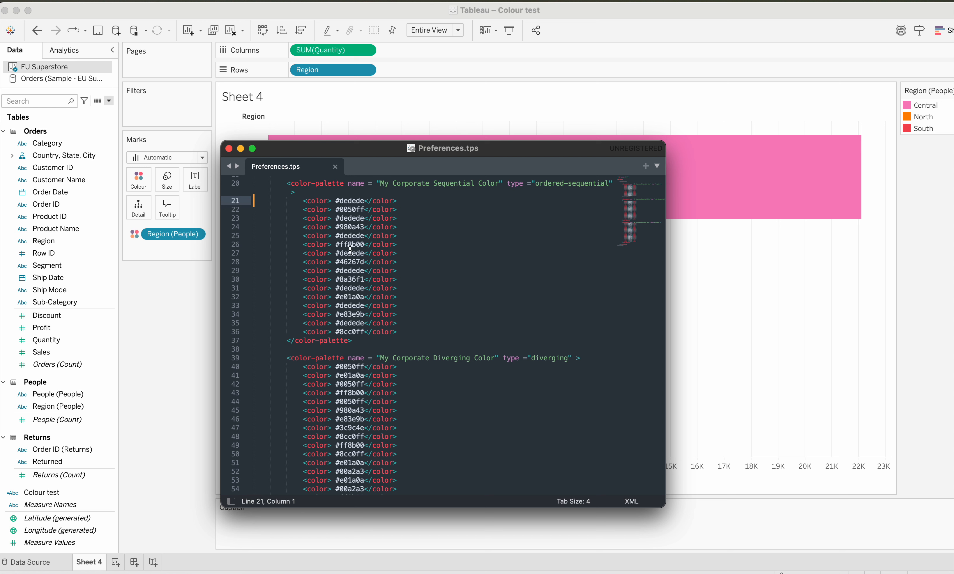
scroll(458, 222, down, 2)
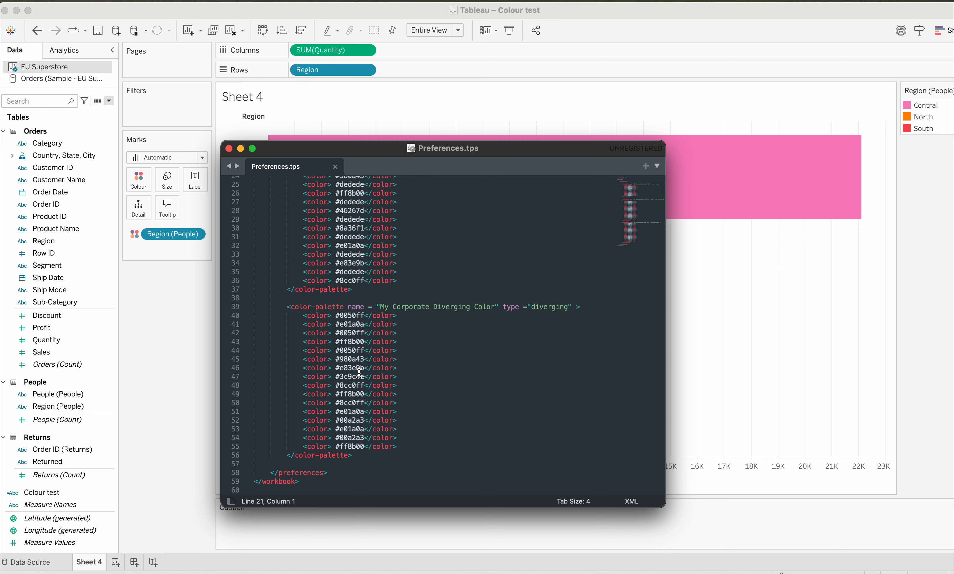
scroll(395, 390, up, 5)
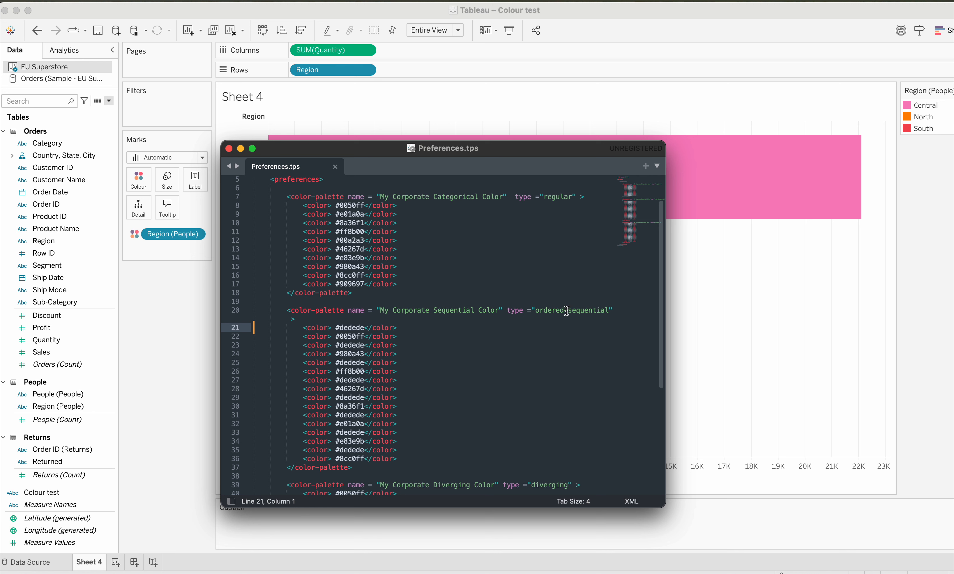
scroll(542, 337, down, 5)
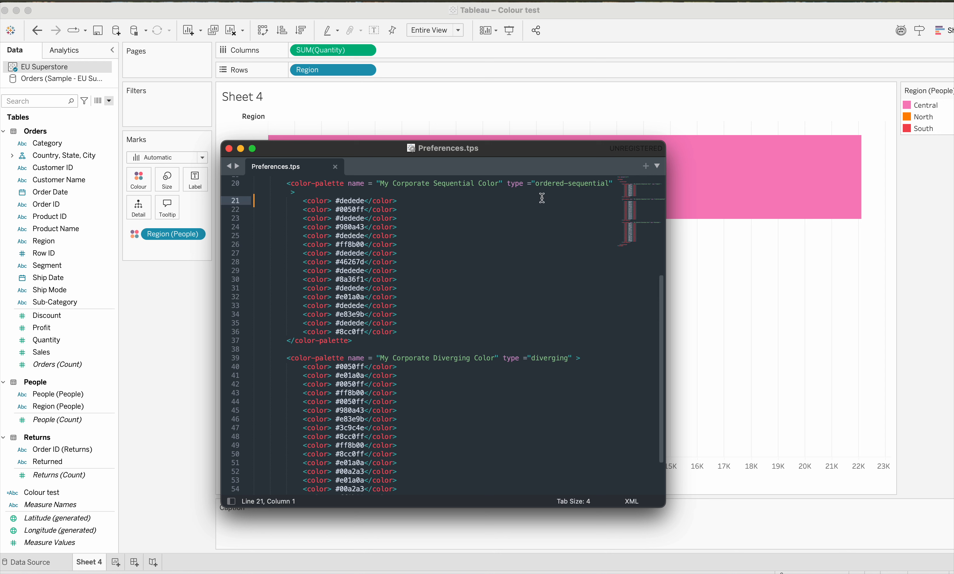
scroll(456, 320, down, 3)
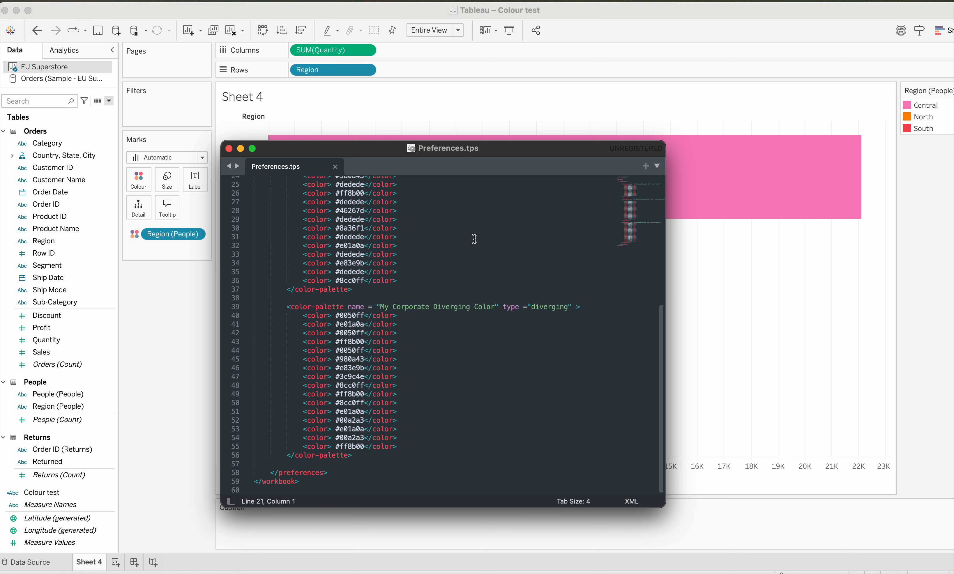
click(228, 149)
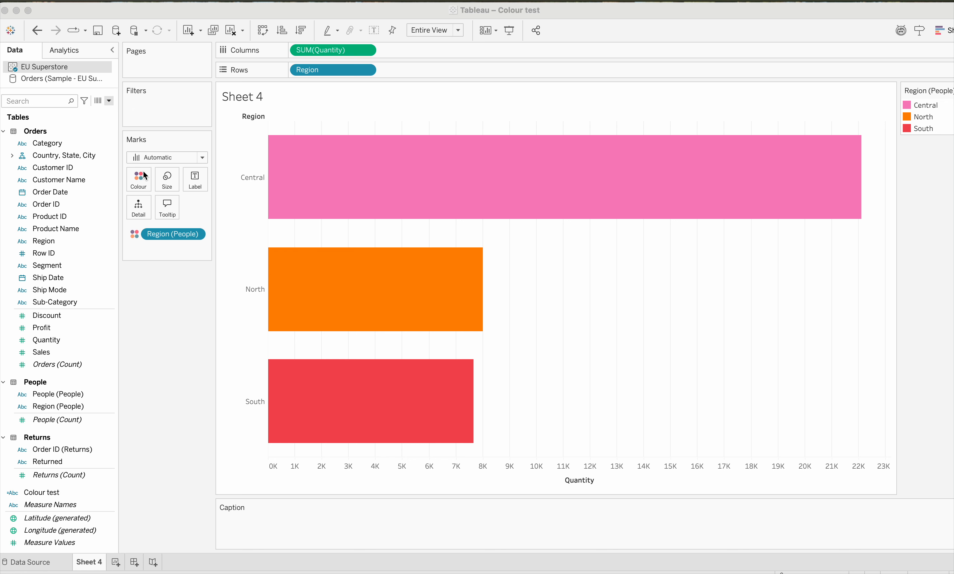
- Reopen the Region (People) colour editor and select the My Corporate Categorical Color palette
click(141, 186)
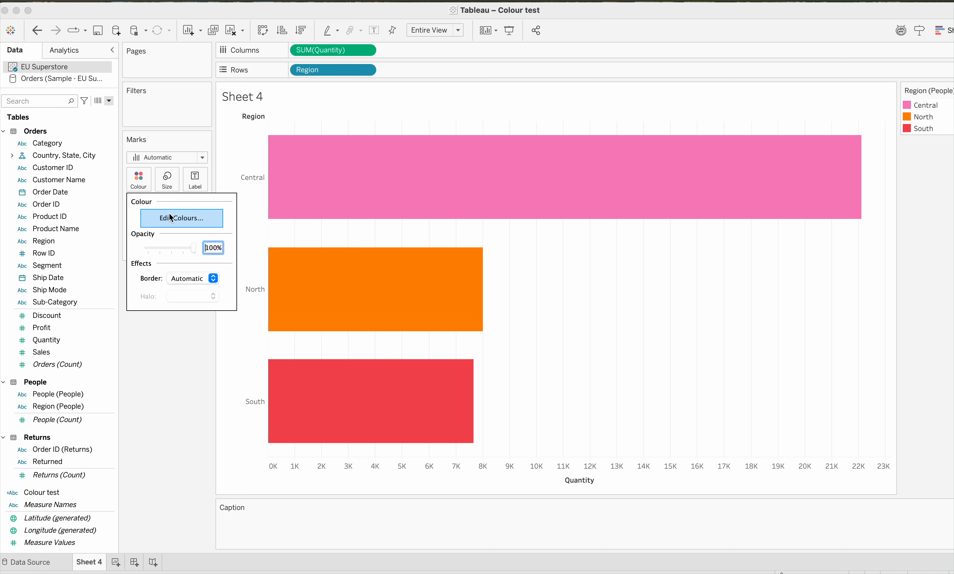
click(172, 220)
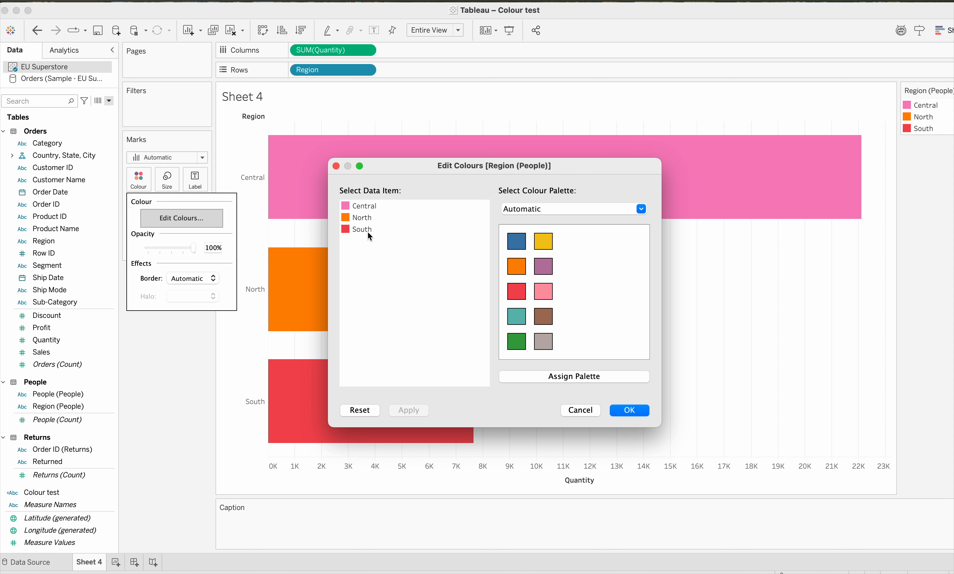
click(550, 210)
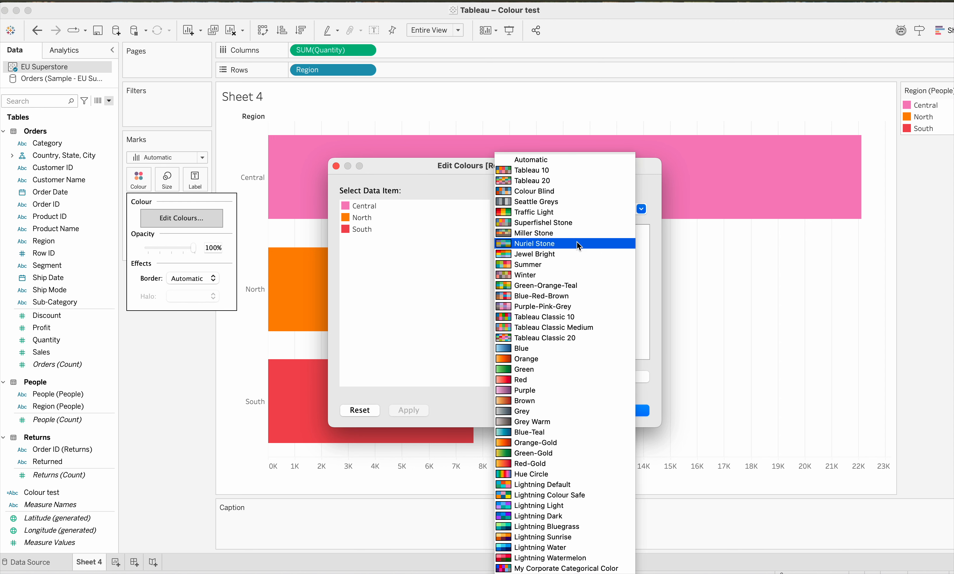
key(Return)
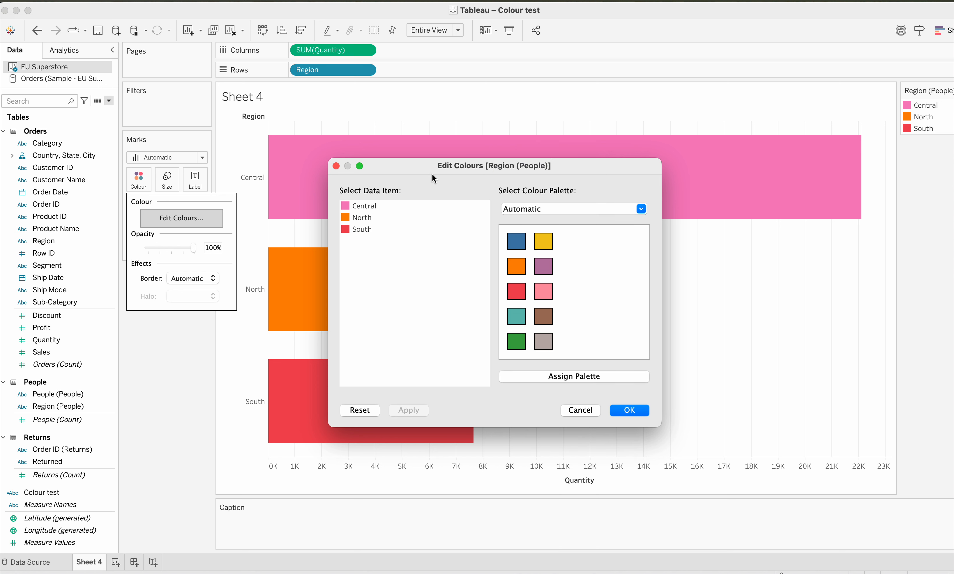
drag(432, 175, 423, 93)
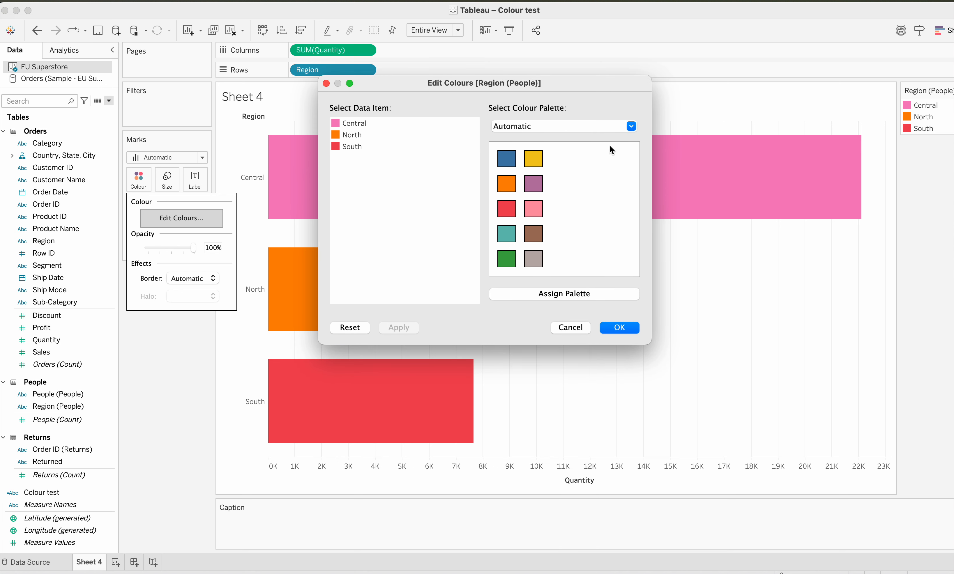
click(635, 130)
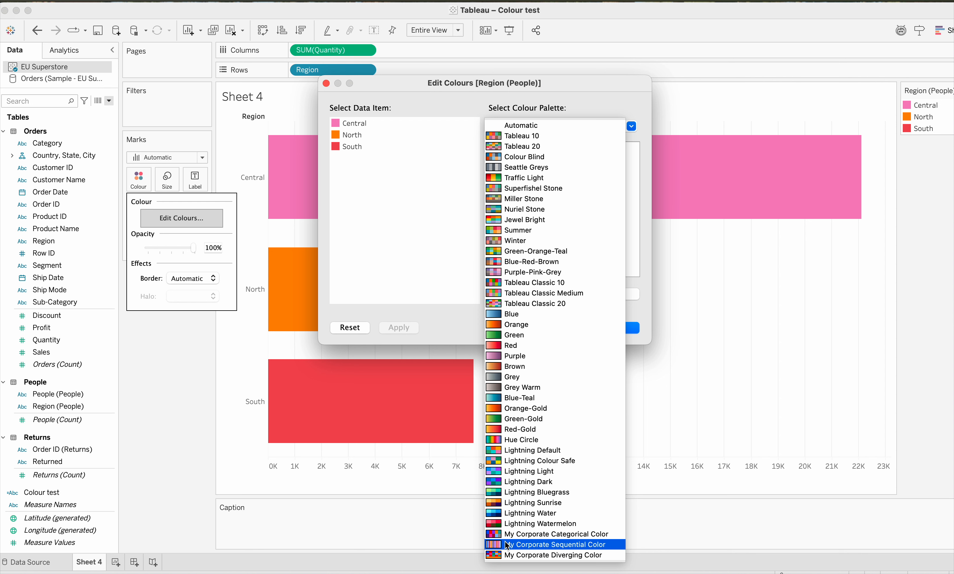
click(493, 534)
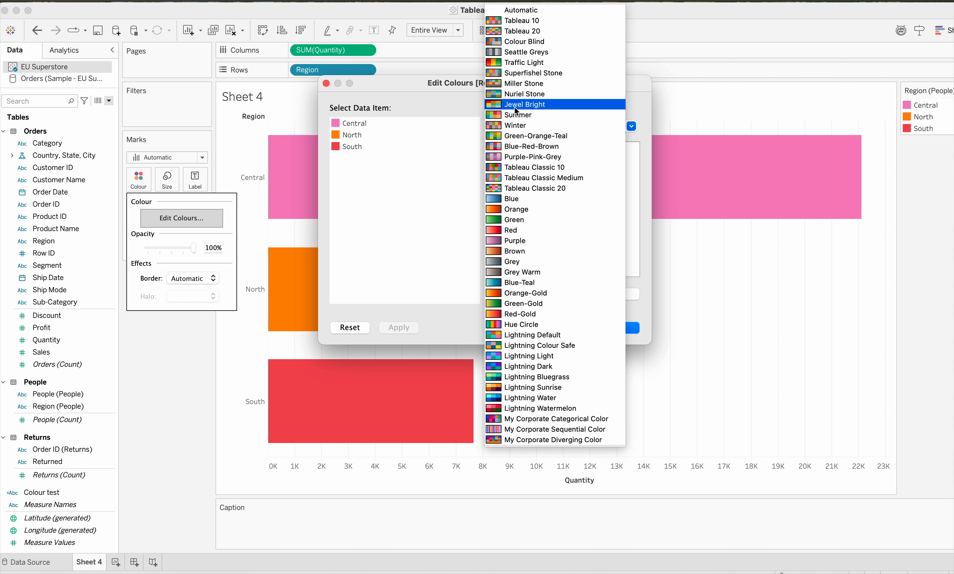
- Preview the Winter and My Corporate Sequential Color palettes for Region (People), and cancel the colour editor
click(518, 125)
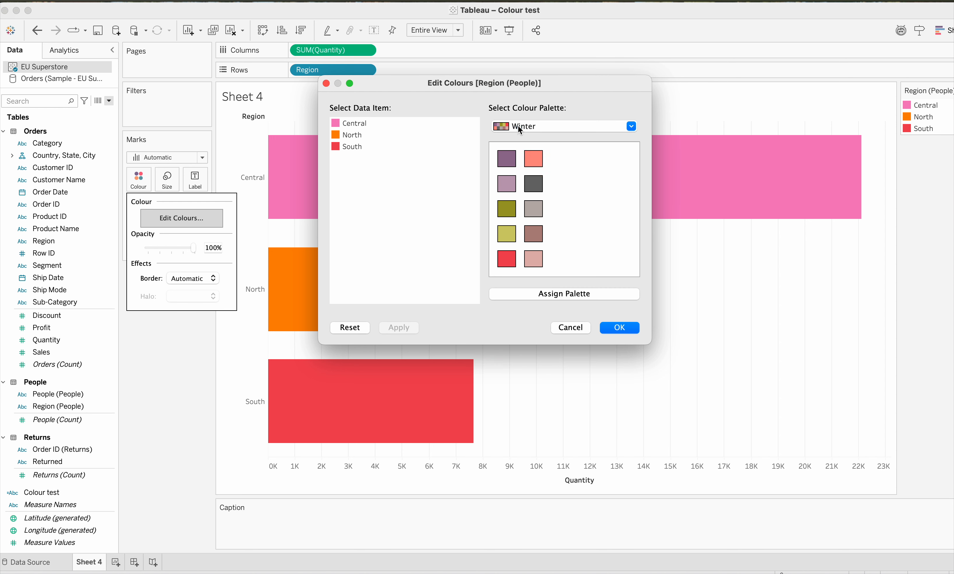
click(632, 127)
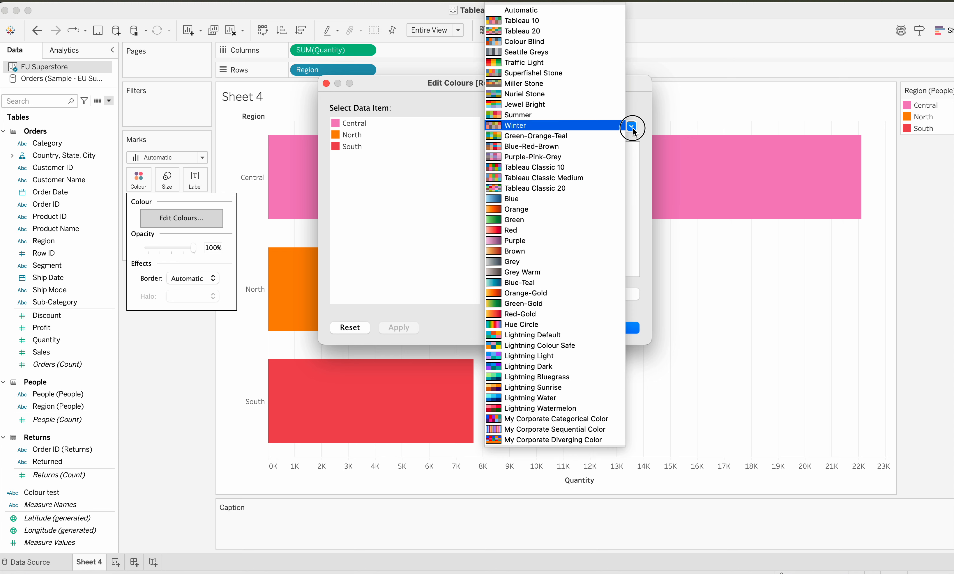
click(579, 431)
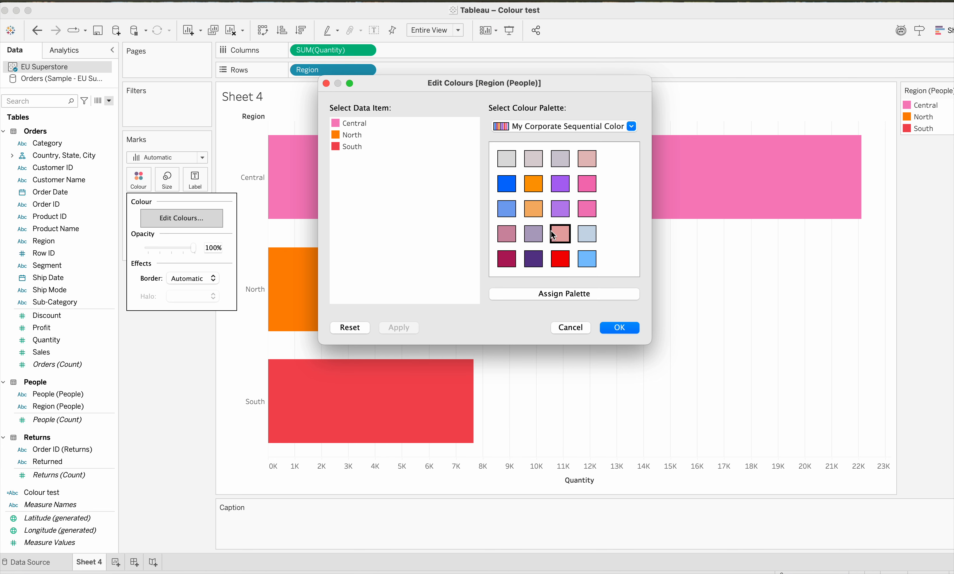
click(632, 127)
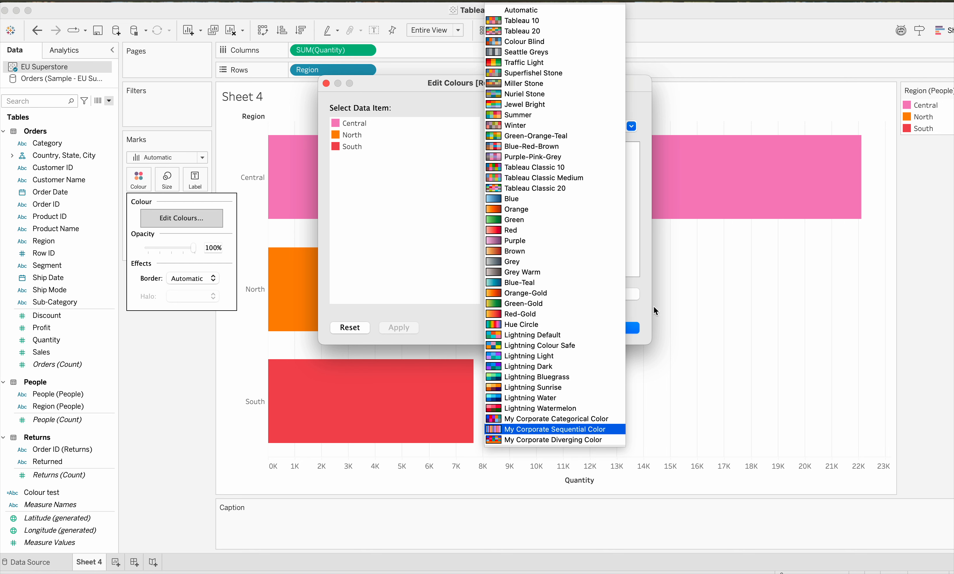
click(451, 275)
click(571, 328)
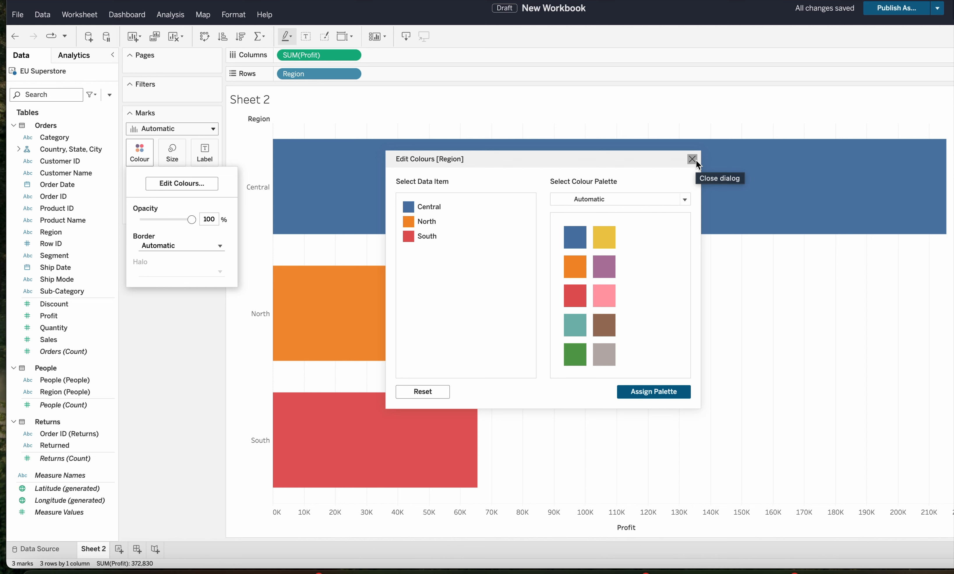
- In the Tableau web authoring workbook, look through the palettes offered for Region, and close the colour editor
click(684, 199)
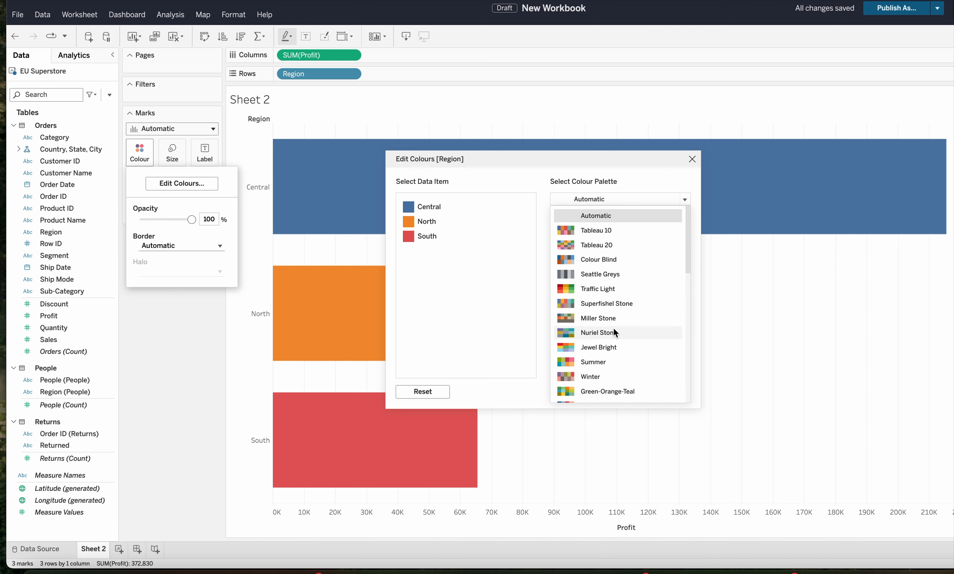
scroll(616, 331, down, 5)
scroll(613, 328, up, 8)
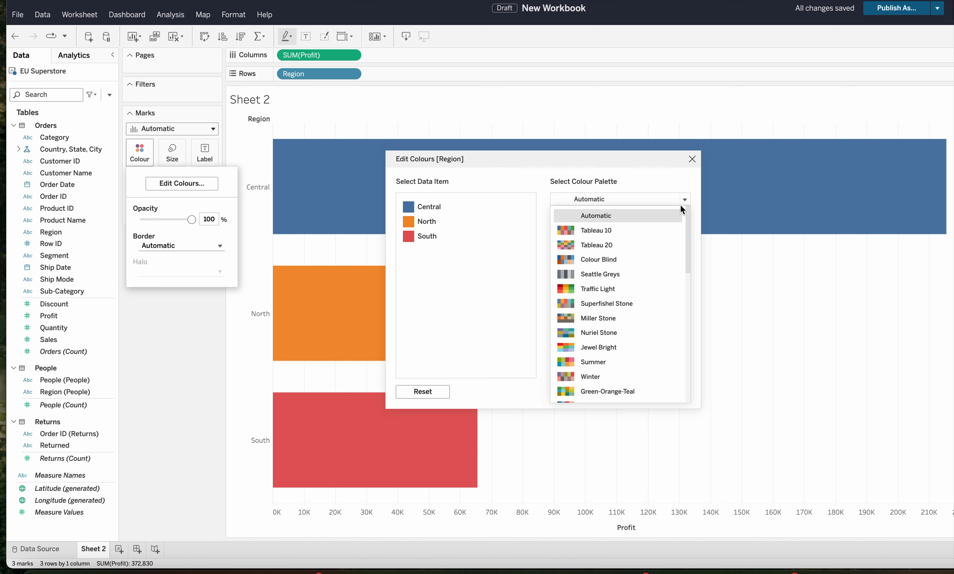
click(693, 159)
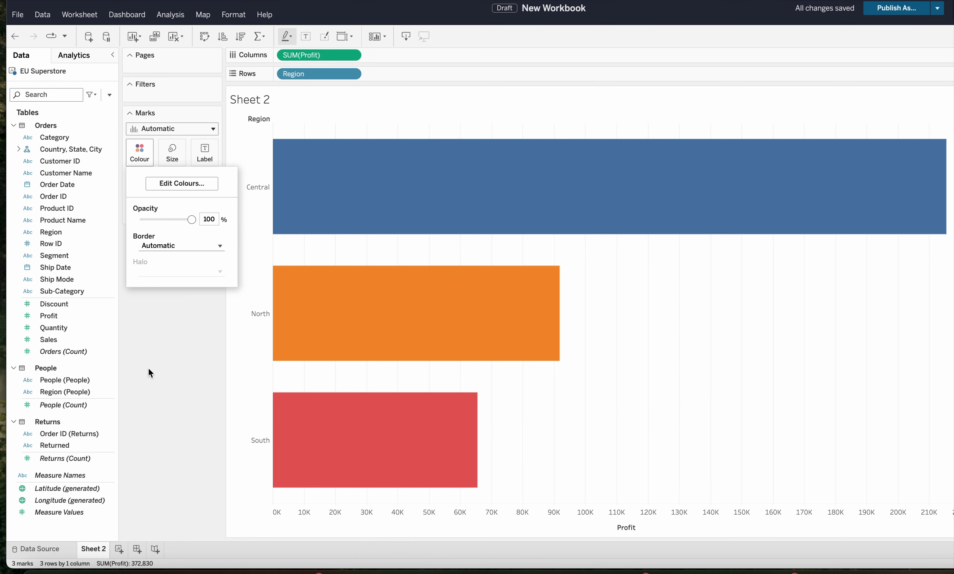
click(170, 366)
- Create a calculated field named "colour test" with the string "True" as its formula
click(109, 94)
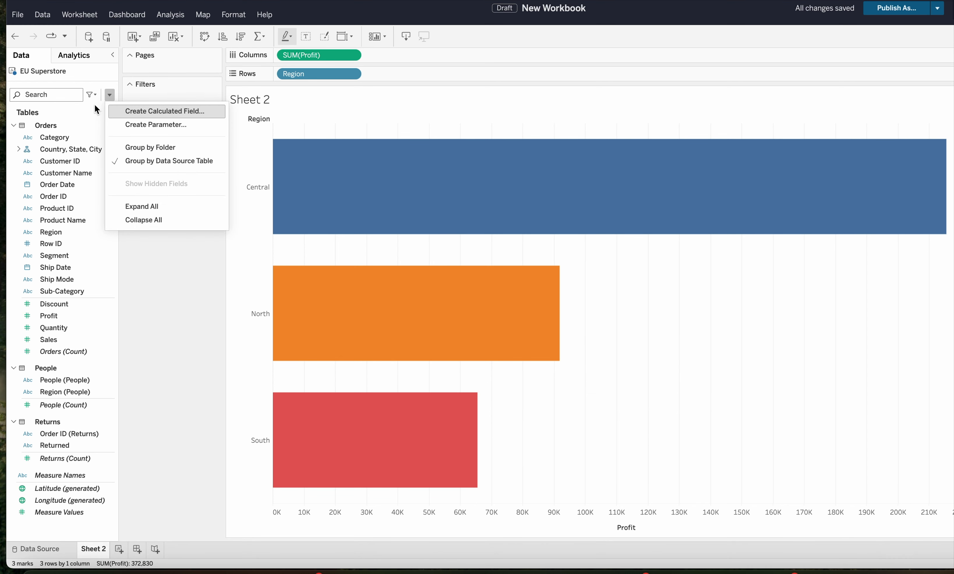
click(141, 111)
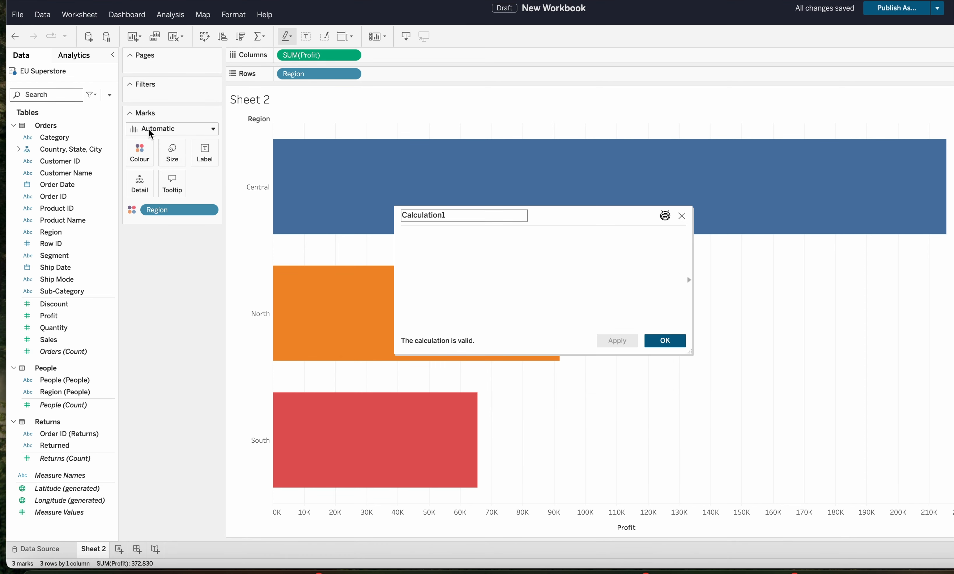
double_click(448, 213)
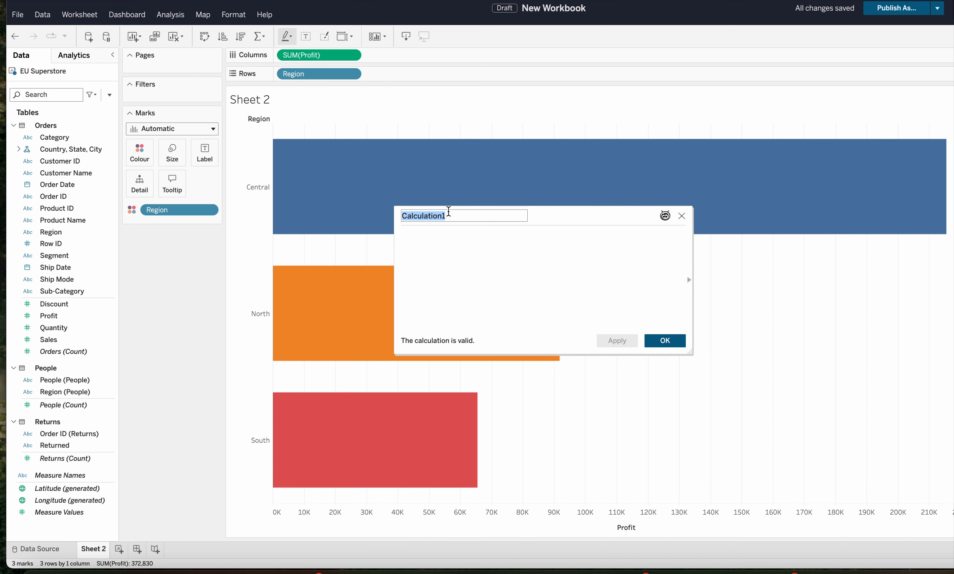
text(colour te)
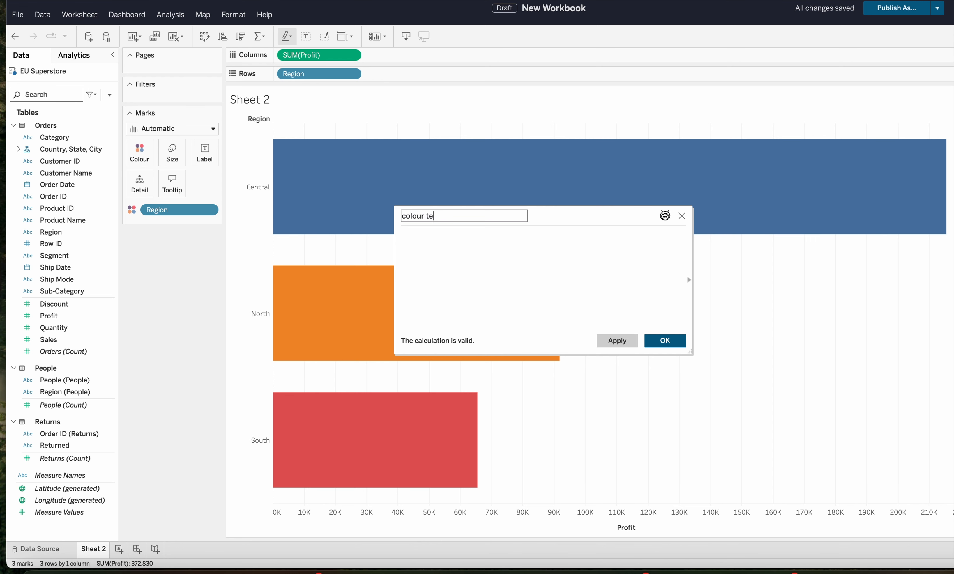
text(st)
click(446, 239)
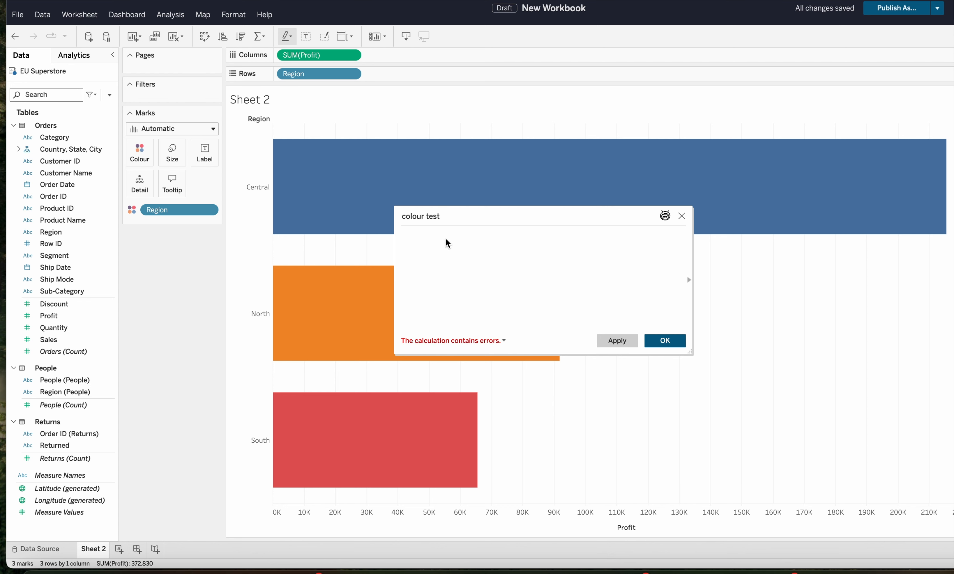
text("Trus)
key(BackSpace)
text(e")
click(617, 340)
click(675, 341)
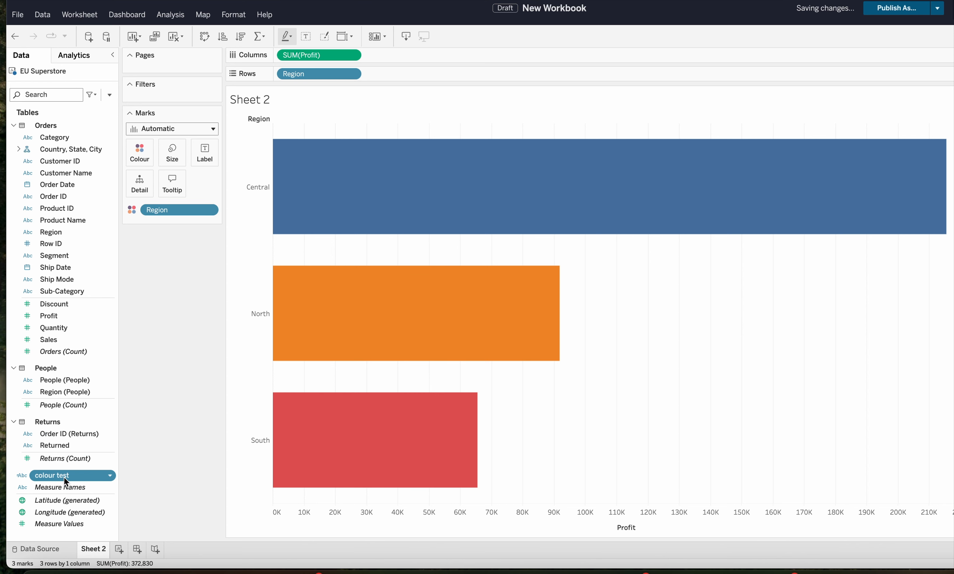
- Colour the bars by the colour test field instead of Region, and view its colour editor
drag(162, 211, 142, 156)
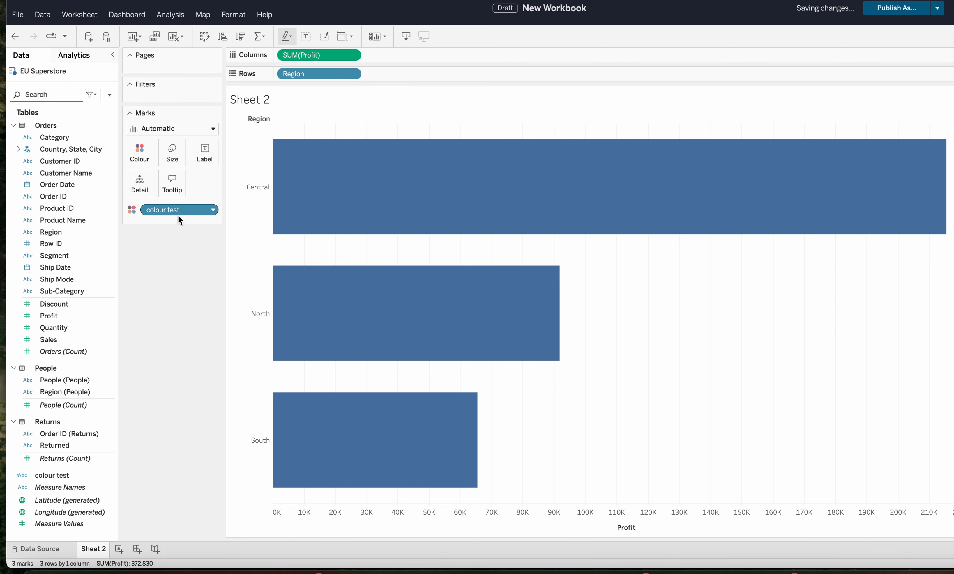
click(139, 158)
click(162, 186)
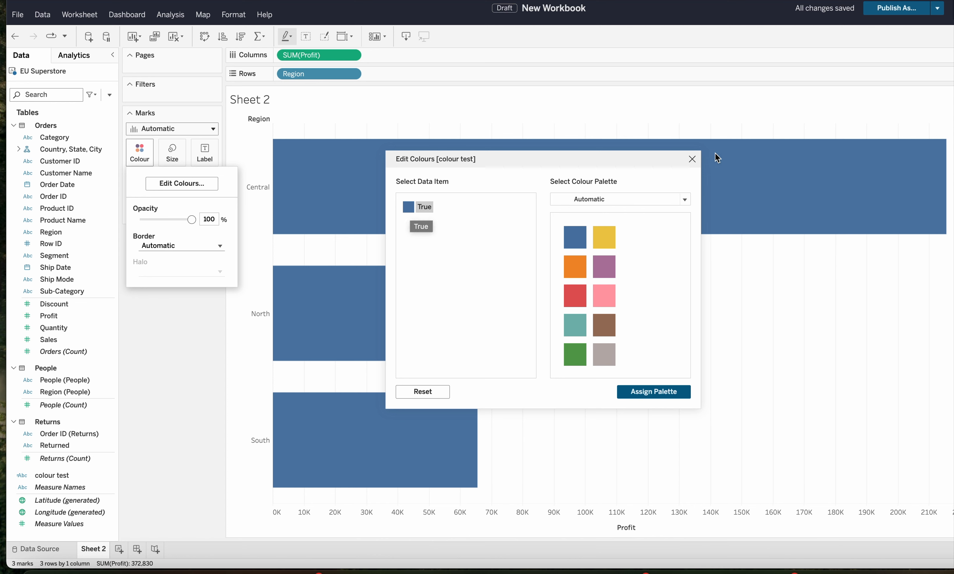
click(697, 160)
click(175, 306)
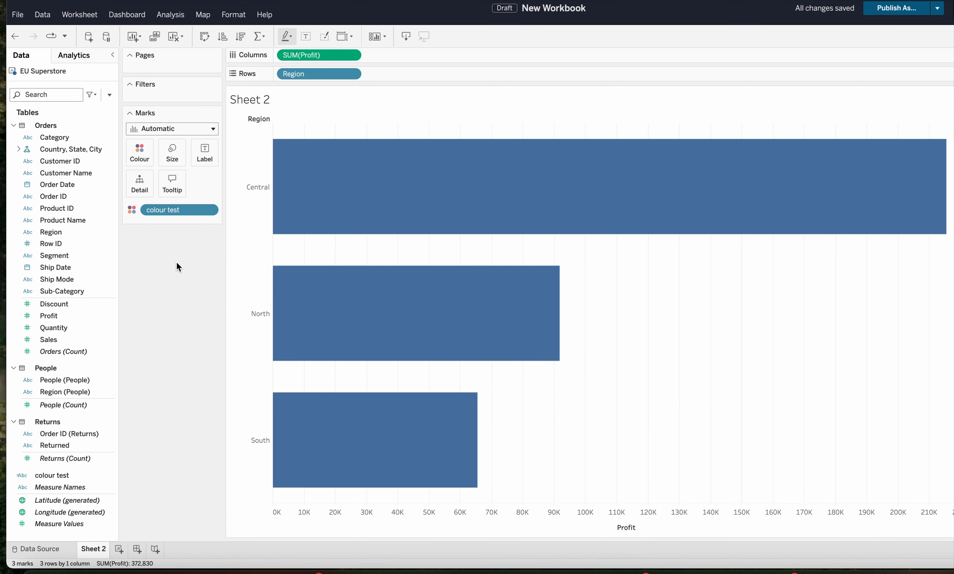
- Set the colour of the True item in colour test to hex #5AAE61, and close the colour editor
click(142, 156)
click(168, 184)
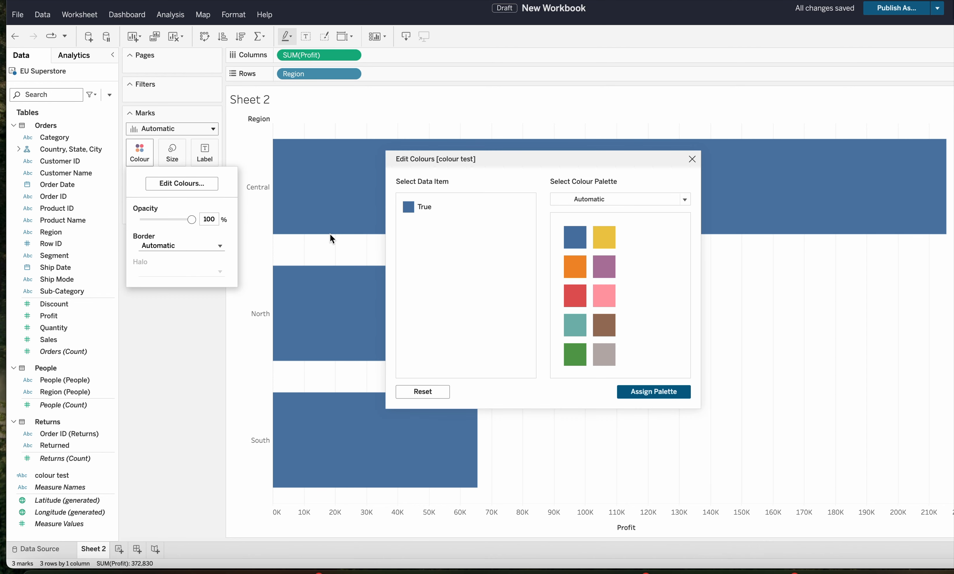
click(413, 211)
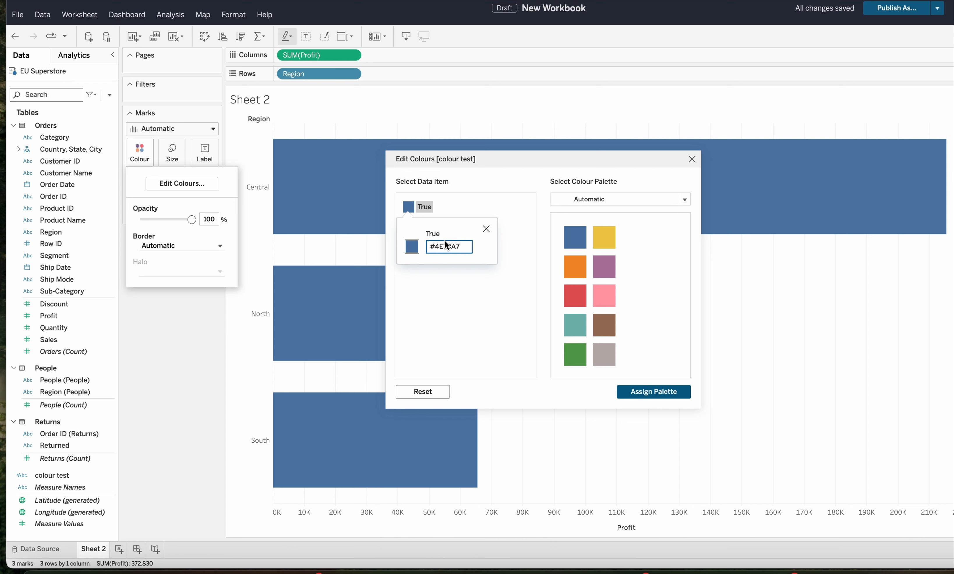
key(BackSpace)
key(BackSpace)
key(BackSpace)
key(BackSpace)
key(BackSpace)
key(BackSpace)
text(5AAE61)
key(Return)
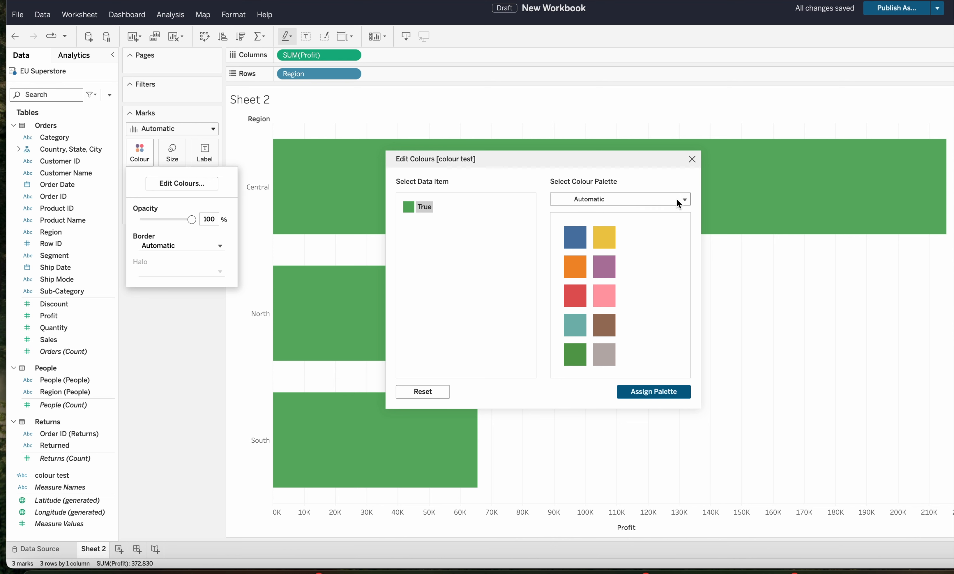
click(693, 159)
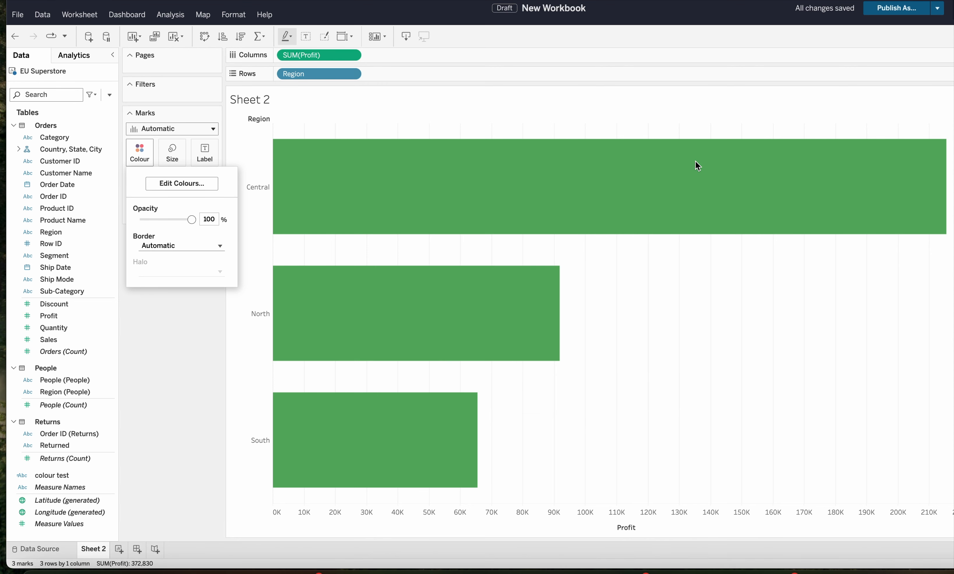
click(172, 341)
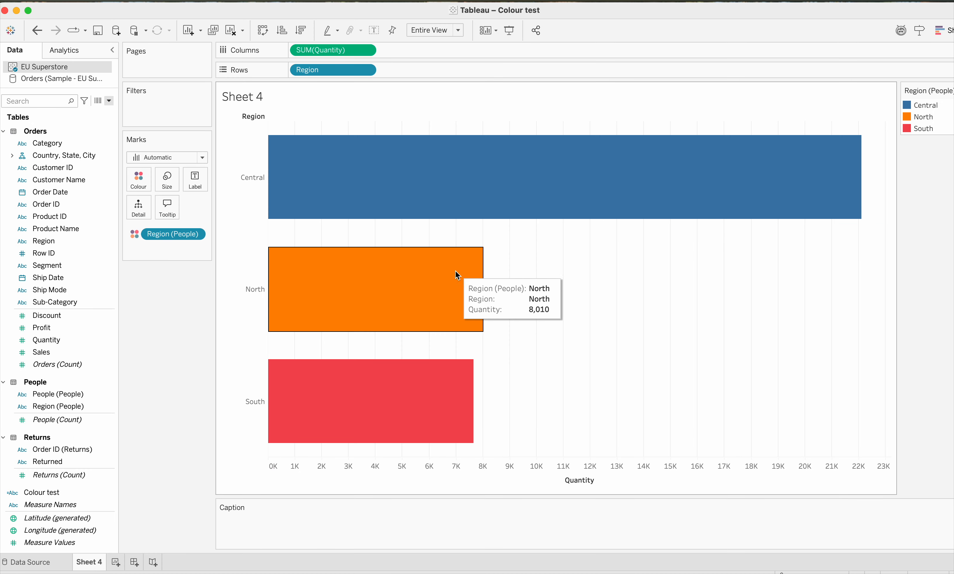
- Switch to Sheet 4 in Tableau Desktop and open the custom colour picker for the Central region with RGB Sliders
mouse_move(470, 164)
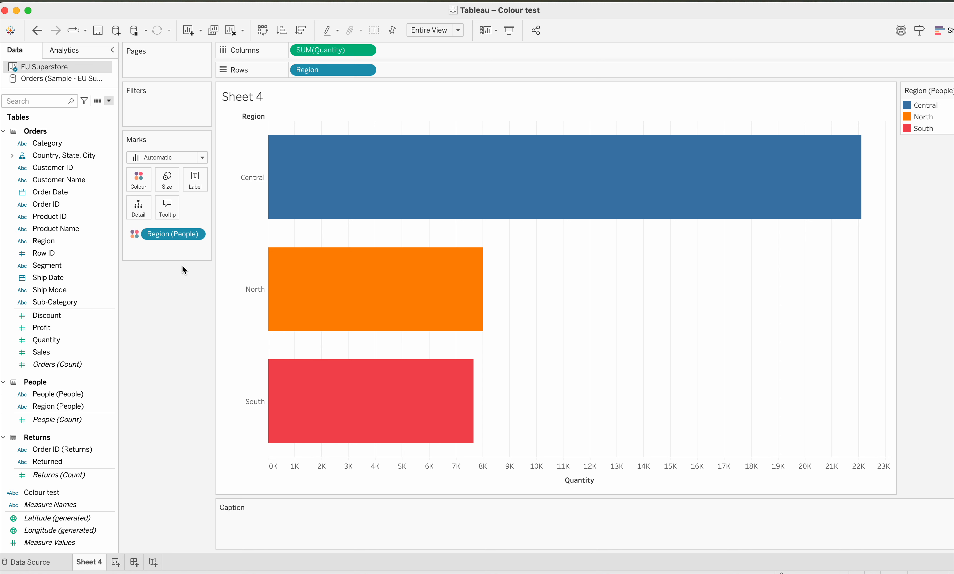
click(142, 179)
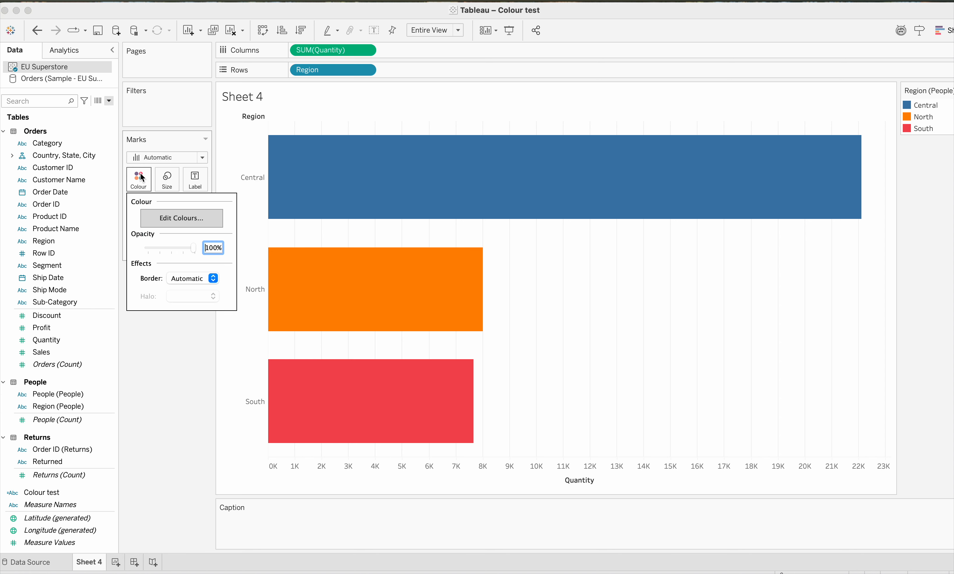
click(171, 220)
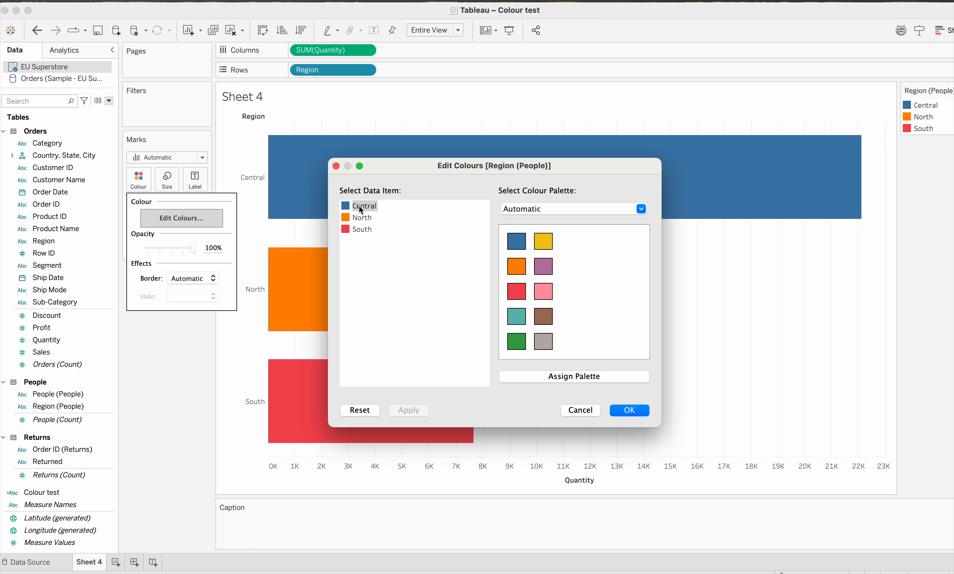
double_click(346, 206)
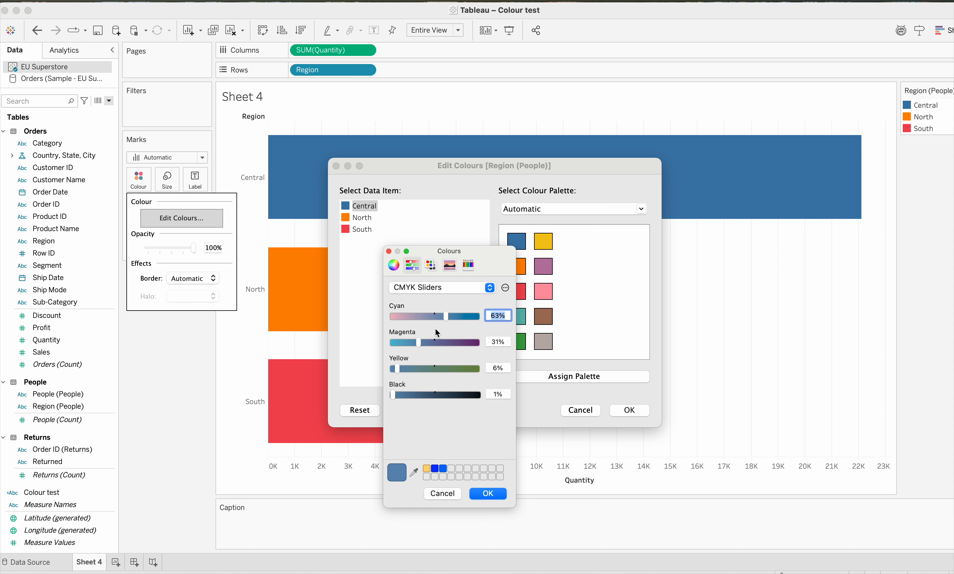
click(490, 288)
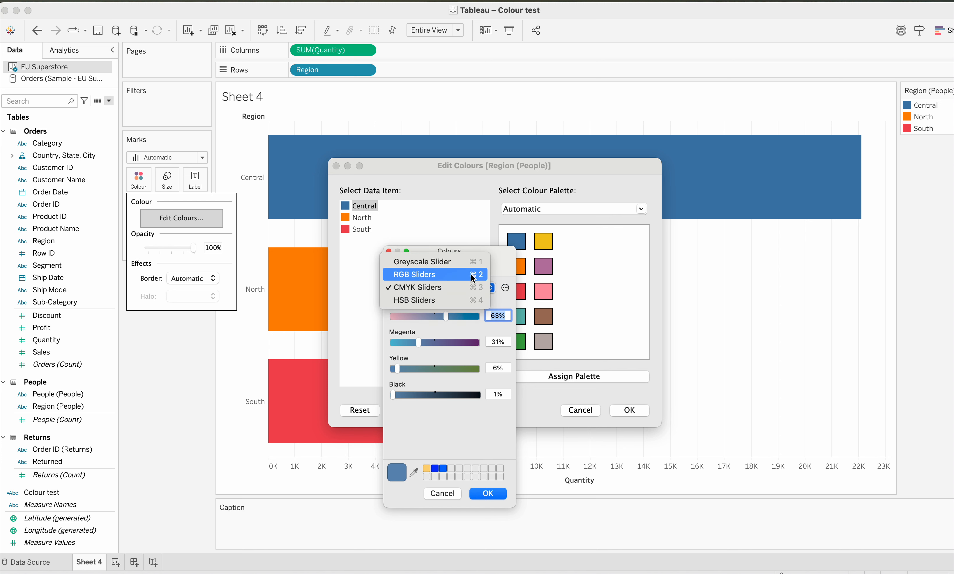
click(444, 274)
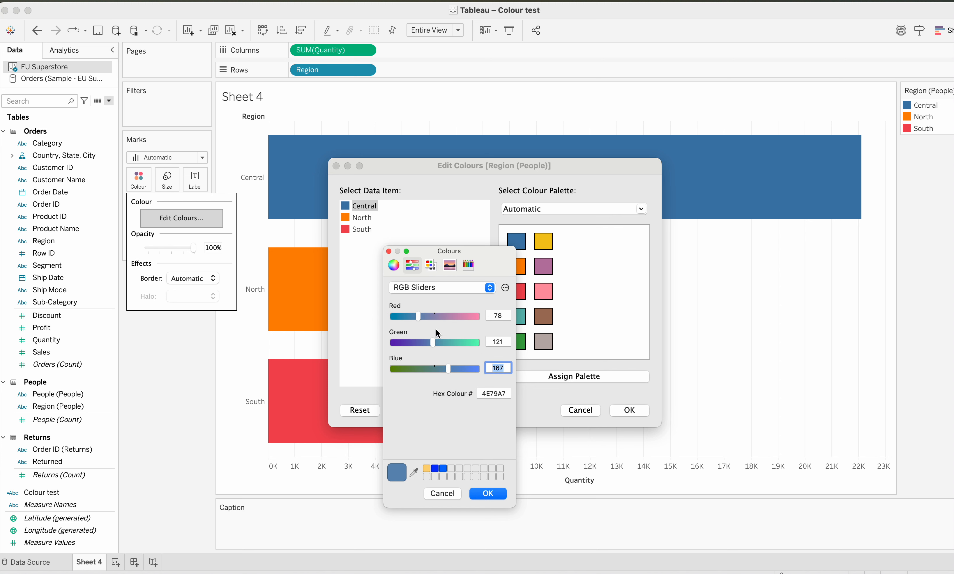
- Switch the colour picker to HSB Sliders and lower the saturation to 41%
click(490, 288)
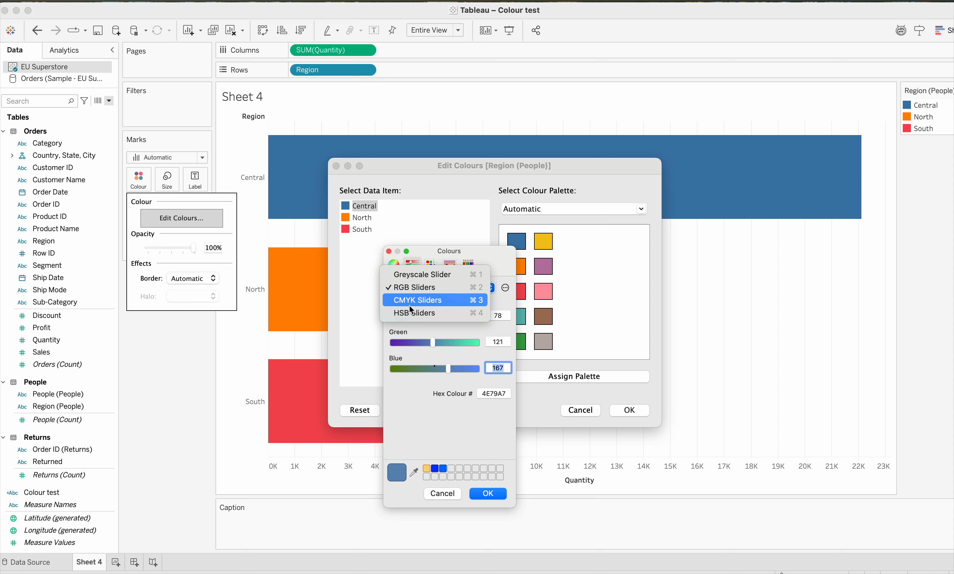
click(431, 318)
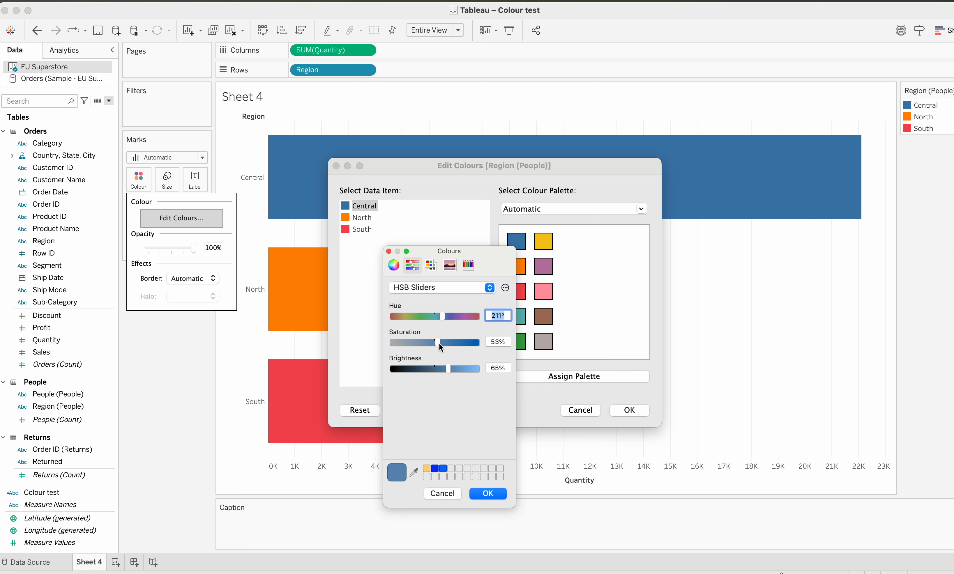
mouse_move(440, 343)
mouse_down()
mouse_move(449, 344)
mouse_move(429, 341)
mouse_up()
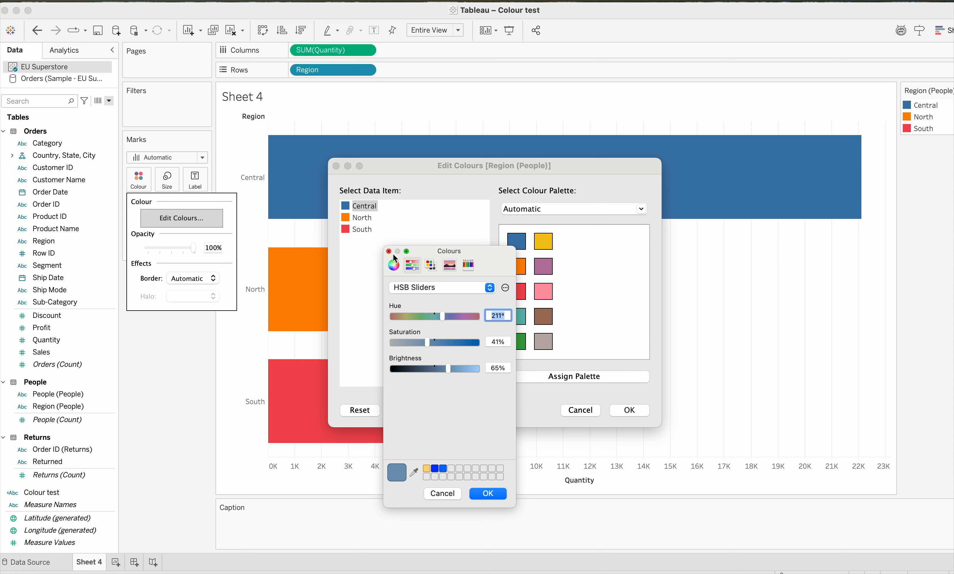
- Switch the colour picker to Greyscale Slider and darken the brightness to a dark grey of about hex 505050
click(411, 284)
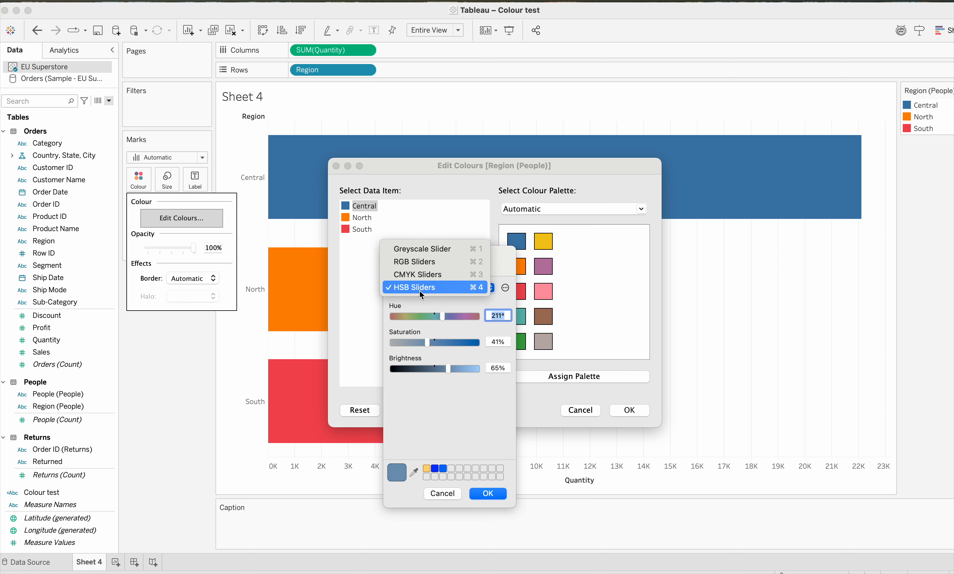
click(425, 249)
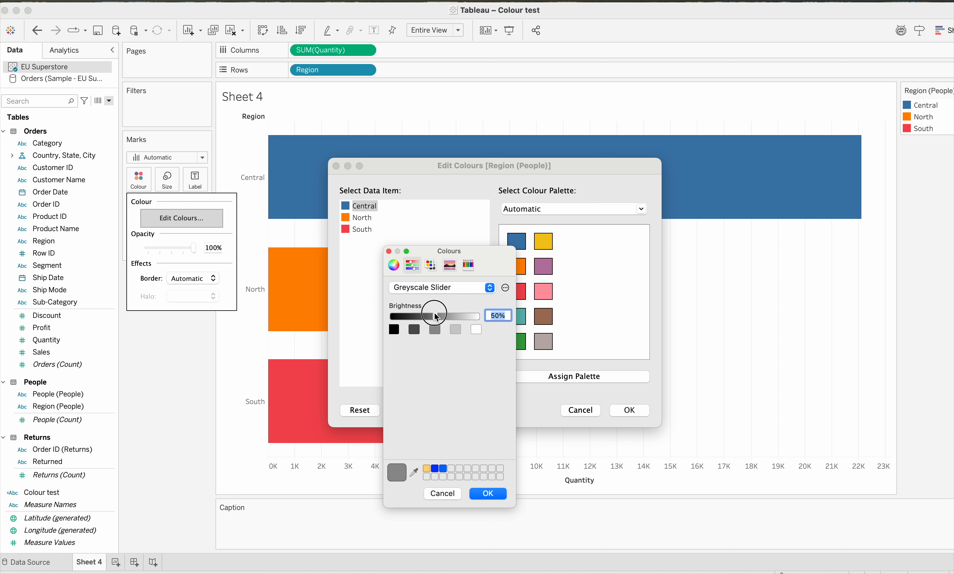
mouse_move(436, 318)
mouse_down()
mouse_move(445, 316)
mouse_move(429, 317)
mouse_up()
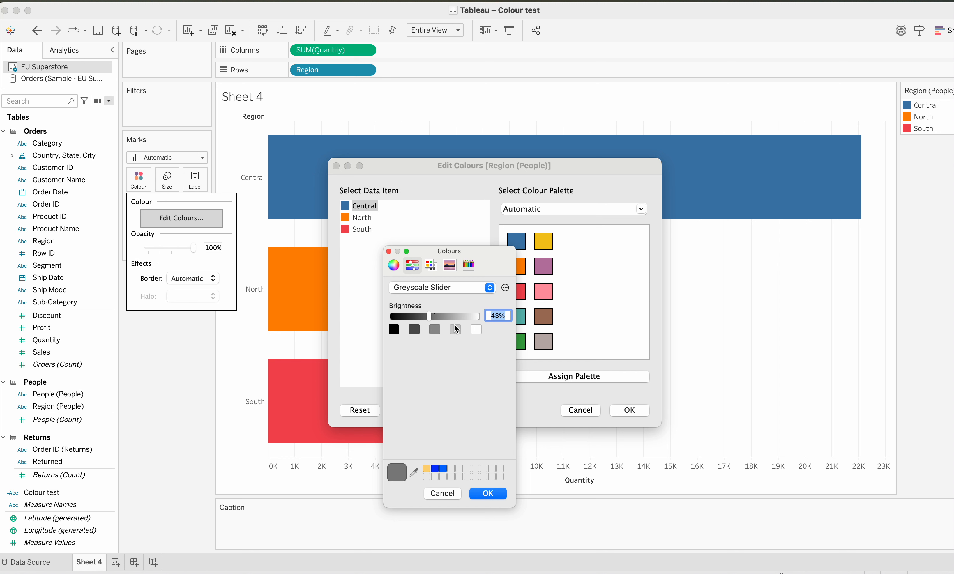
mouse_move(433, 318)
mouse_down()
mouse_move(466, 321)
mouse_move(420, 316)
mouse_up()
- Return the colour picker to RGB Sliders and raise the blue value to 178
click(442, 291)
click(436, 301)
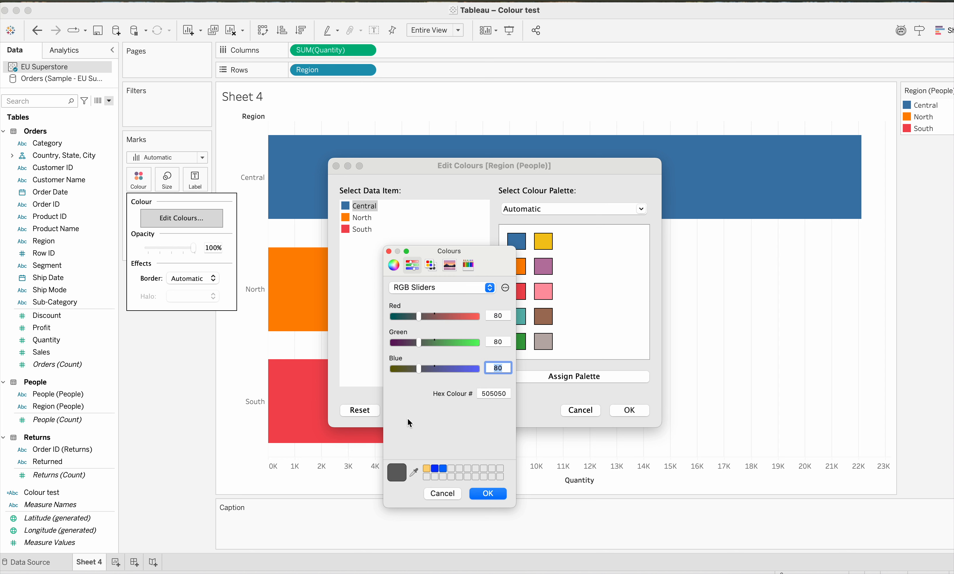
drag(418, 367, 452, 372)
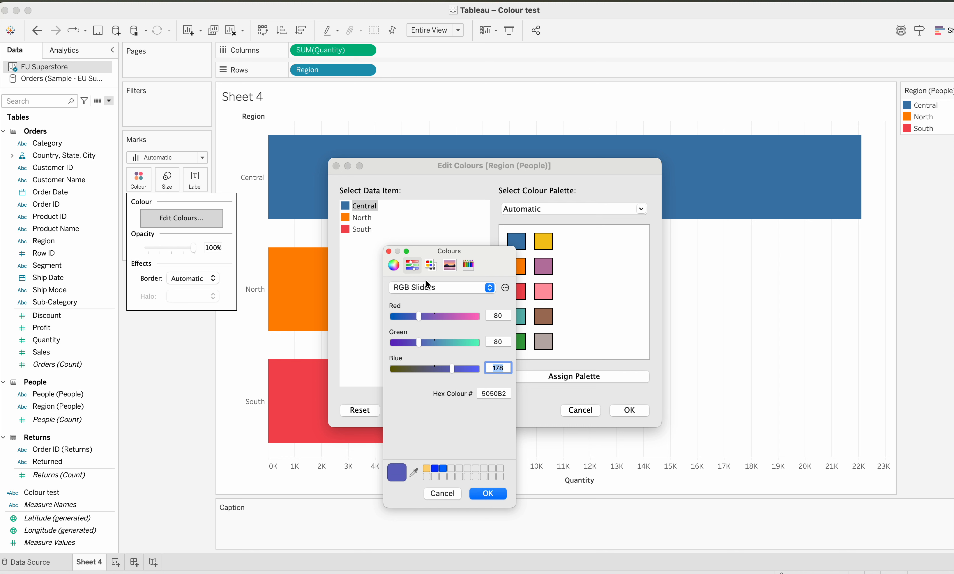
- Examine the hex code field in the RGB Sliders and the named colours in the Apple colour list
click(495, 394)
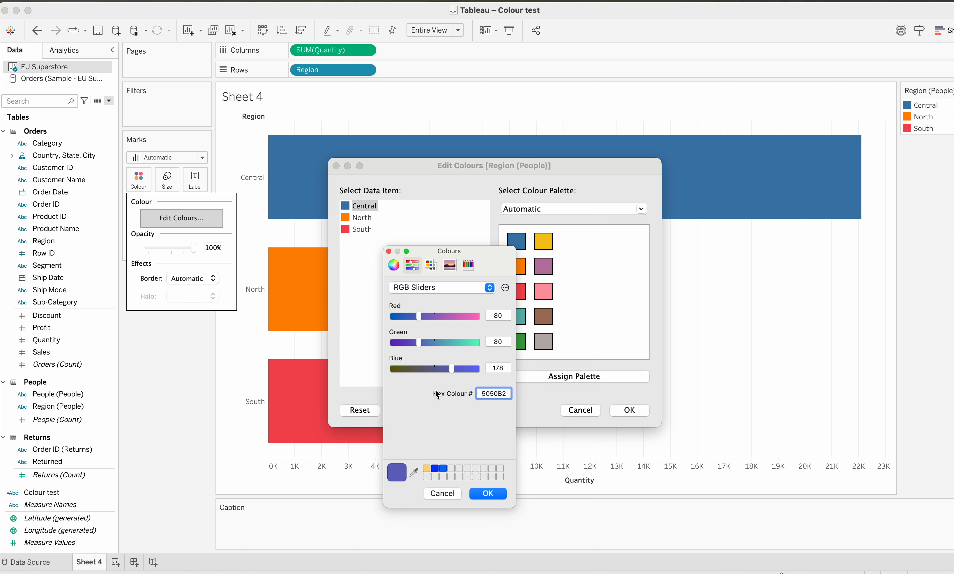
click(412, 266)
click(436, 270)
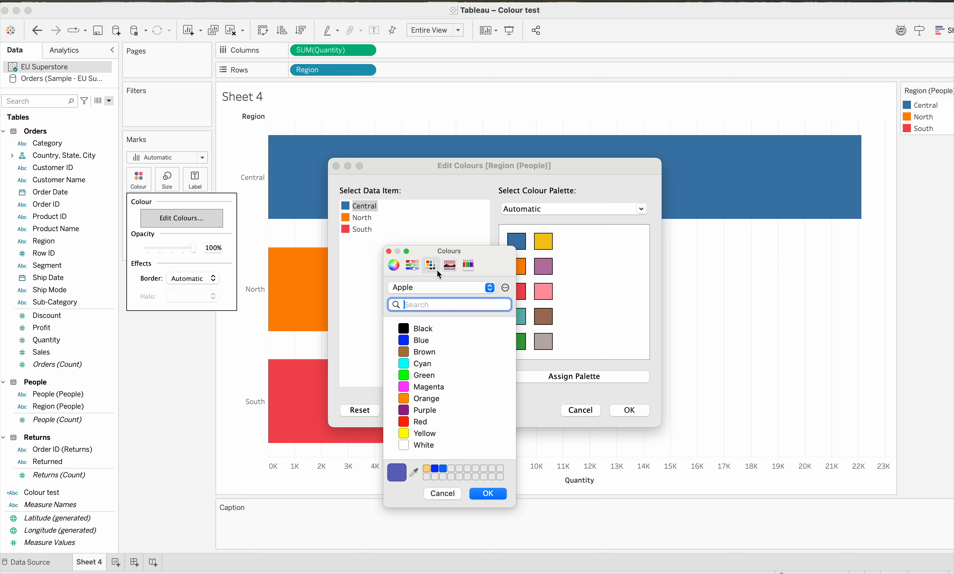
- Sample a dark green from the Spectrum image, view it on the colour wheel, and cancel the custom colour
click(446, 265)
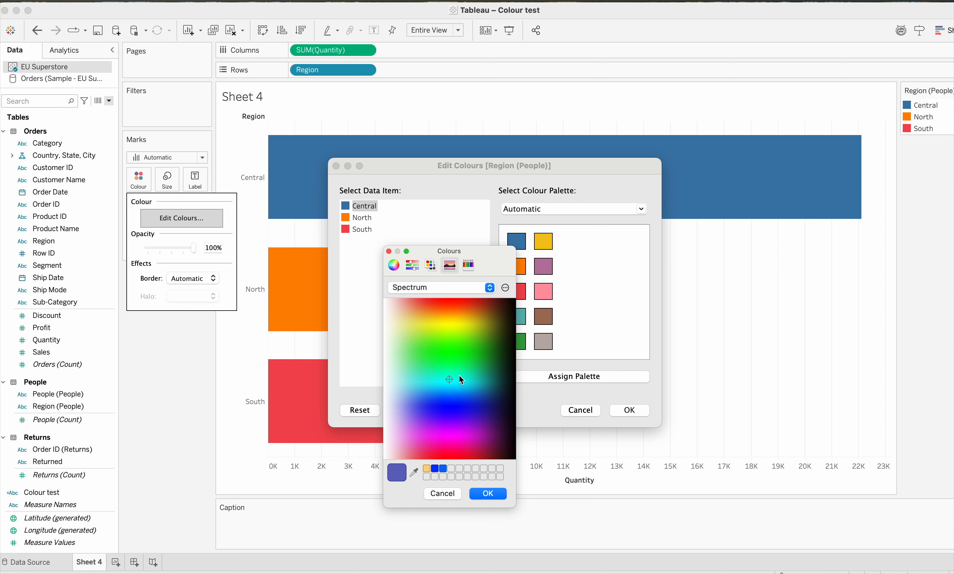
click(456, 379)
click(494, 365)
click(394, 266)
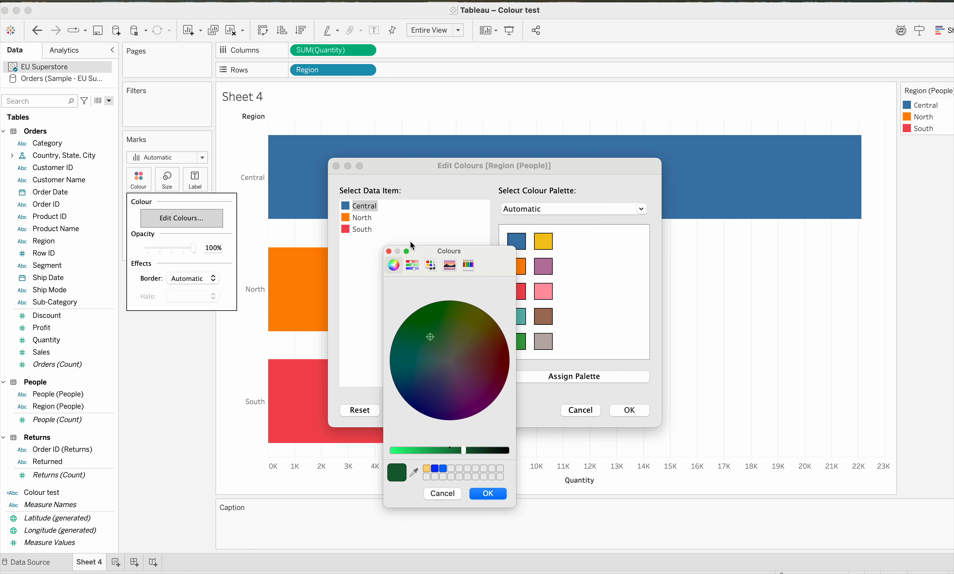
click(443, 494)
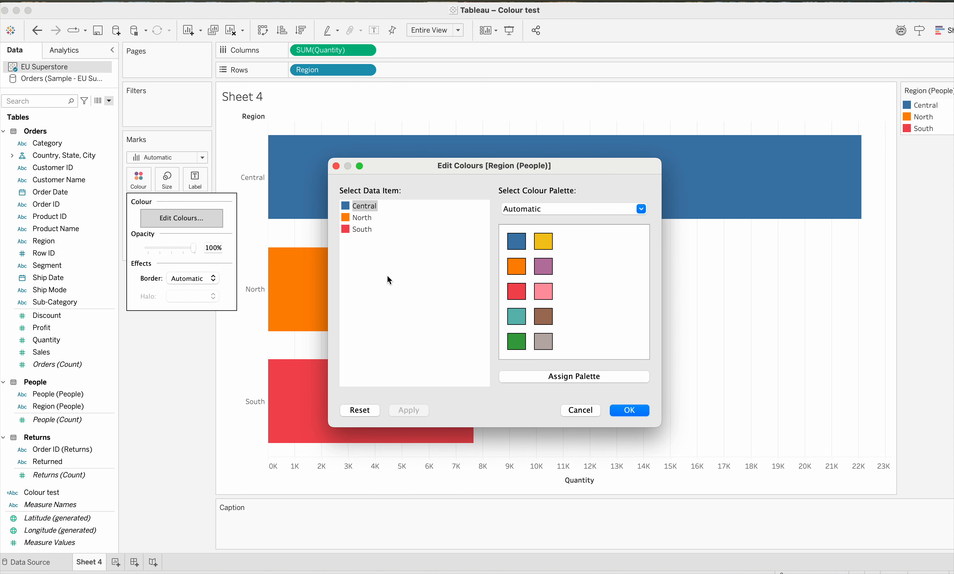
- Check the Central region's hex code in the RGB Sliders of its colour picker, and leave the colour editing without changes
double_click(353, 209)
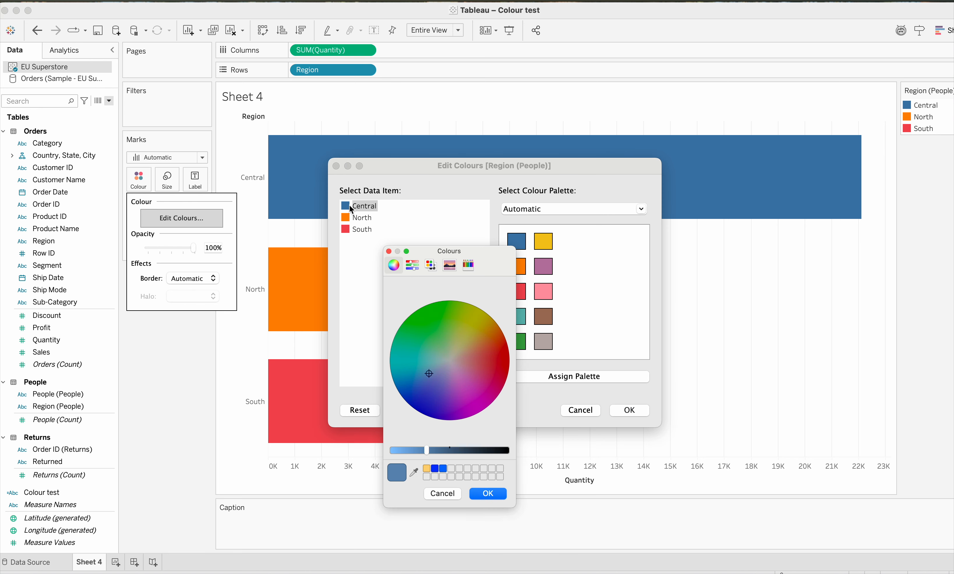
click(412, 265)
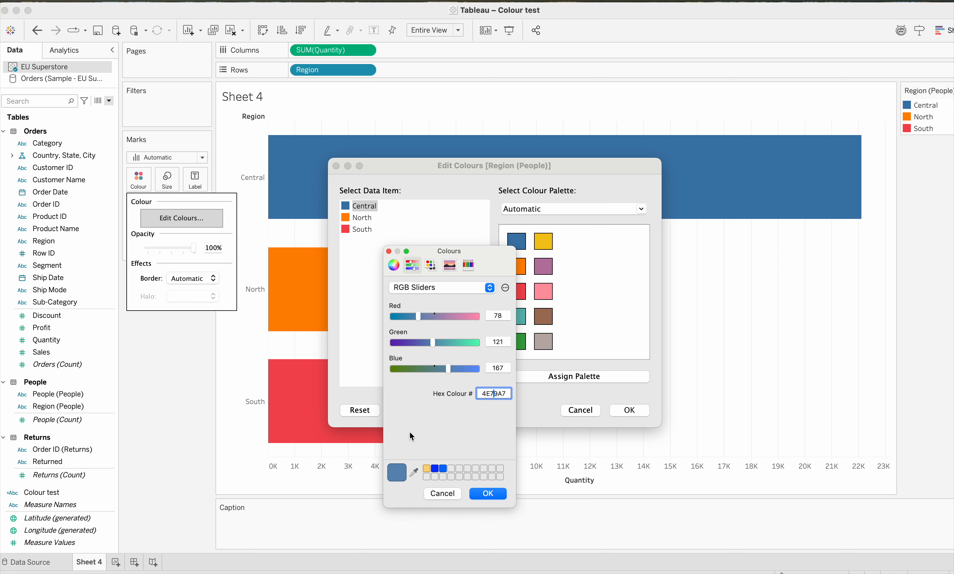
click(445, 496)
click(580, 410)
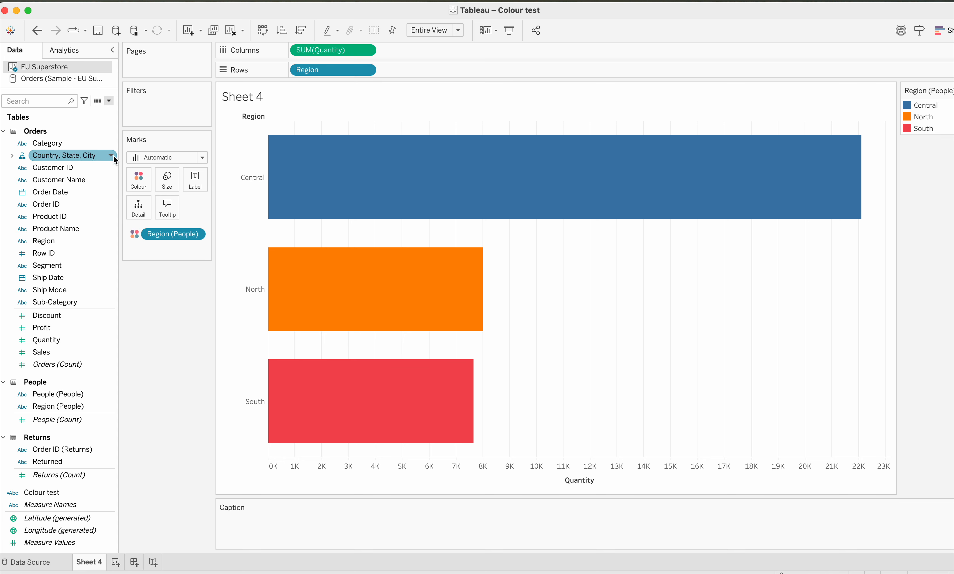
click(138, 183)
click(197, 217)
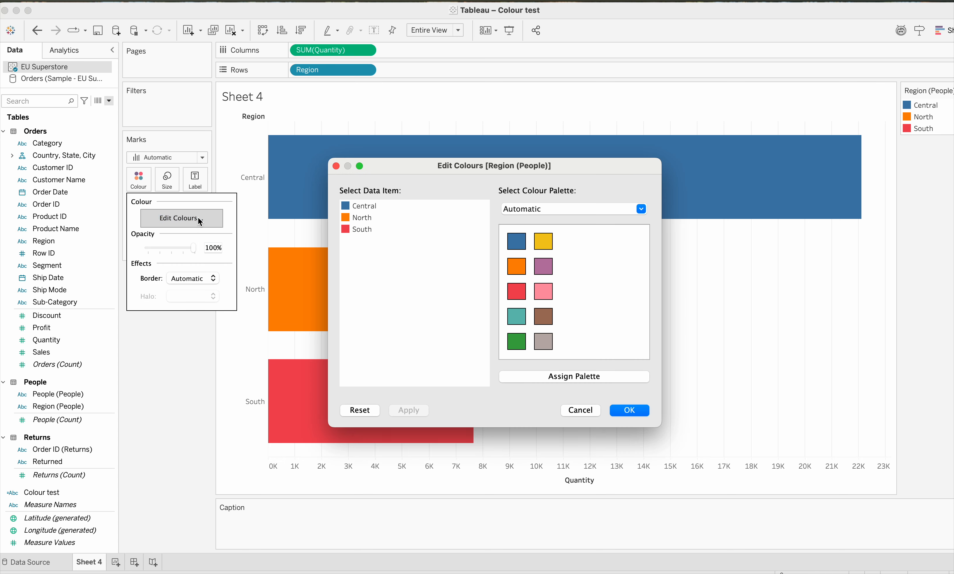
double_click(344, 209)
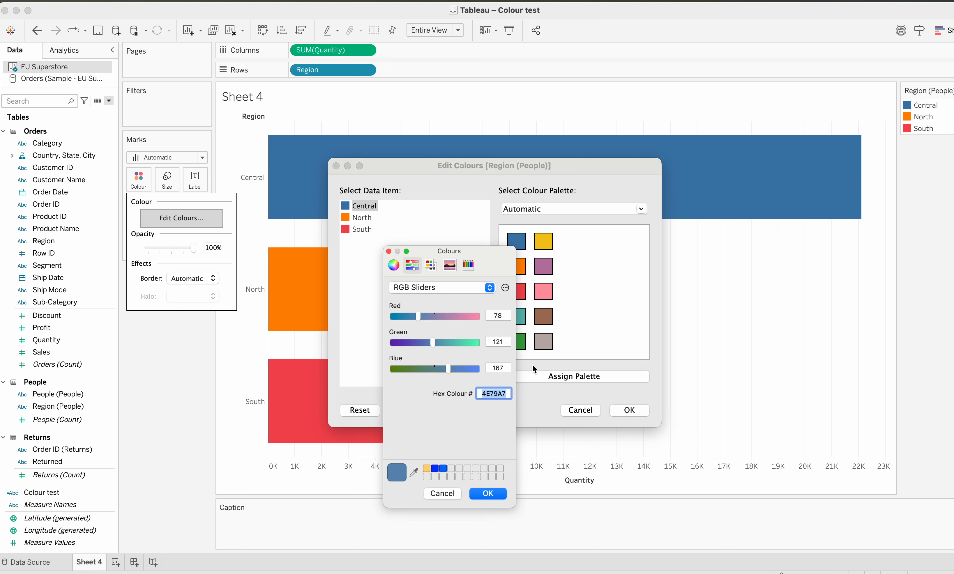
click(413, 472)
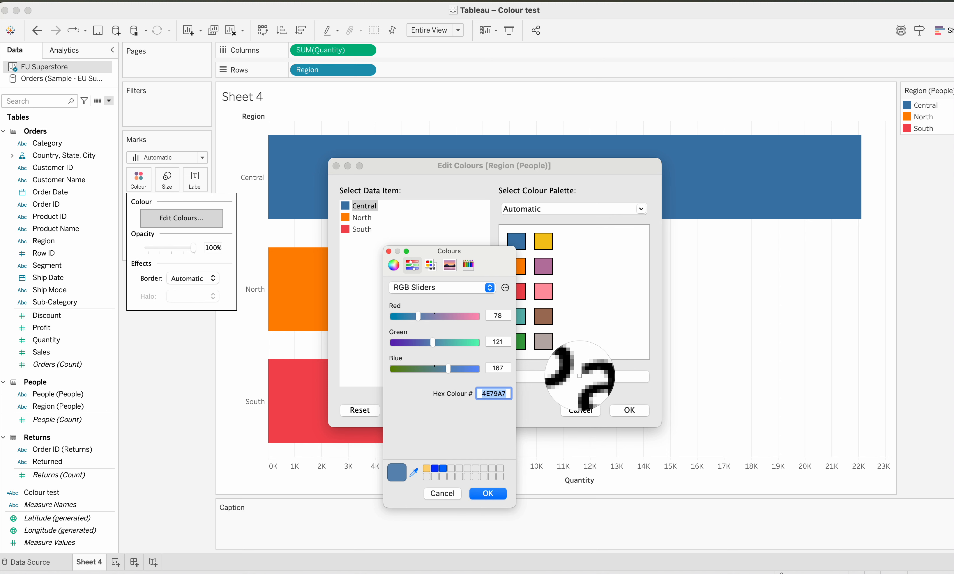
click(441, 511)
click(443, 493)
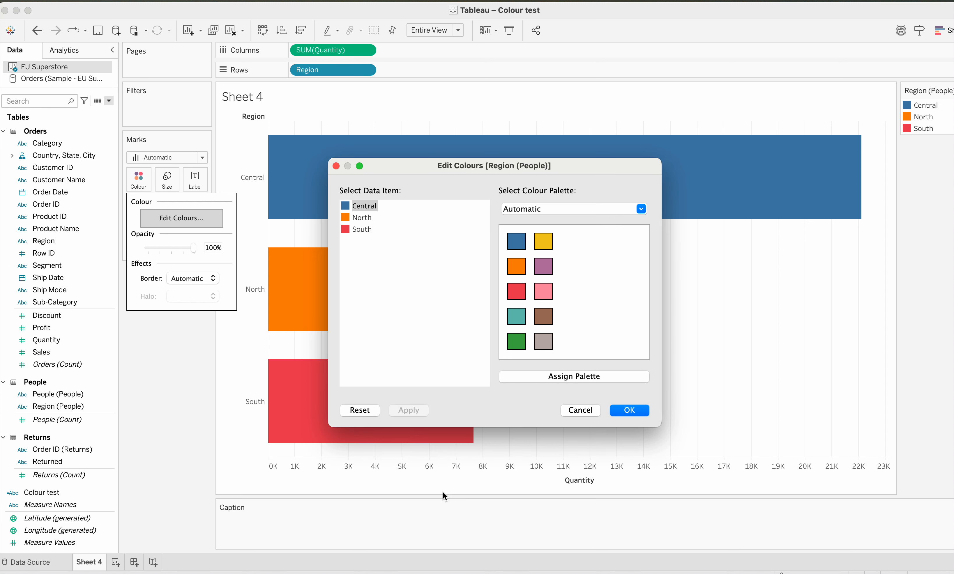
click(580, 410)
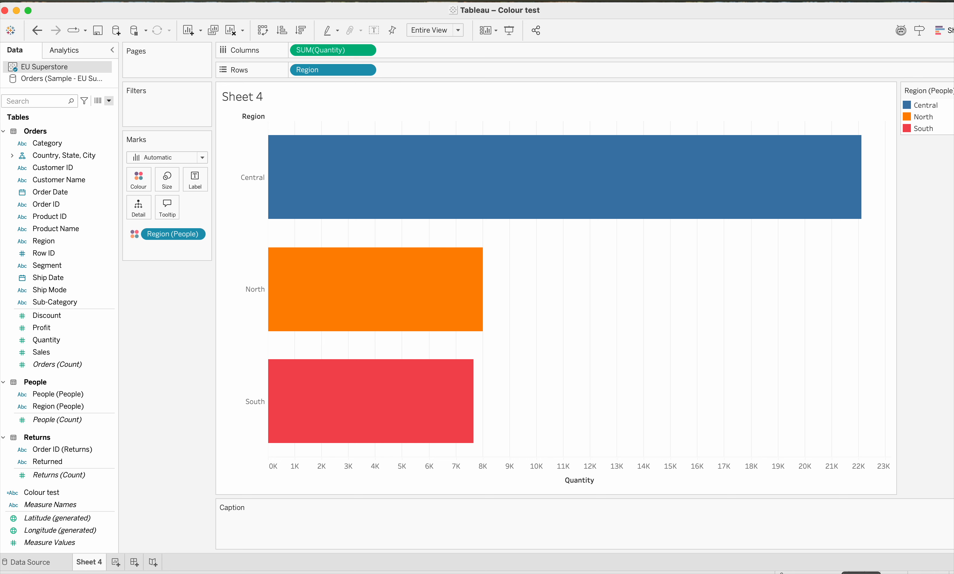
- Bring up the colour-blind contrast matrix screenshot and sample its pink row with the eyedropper as the Central region's custom colour
click(796, 573)
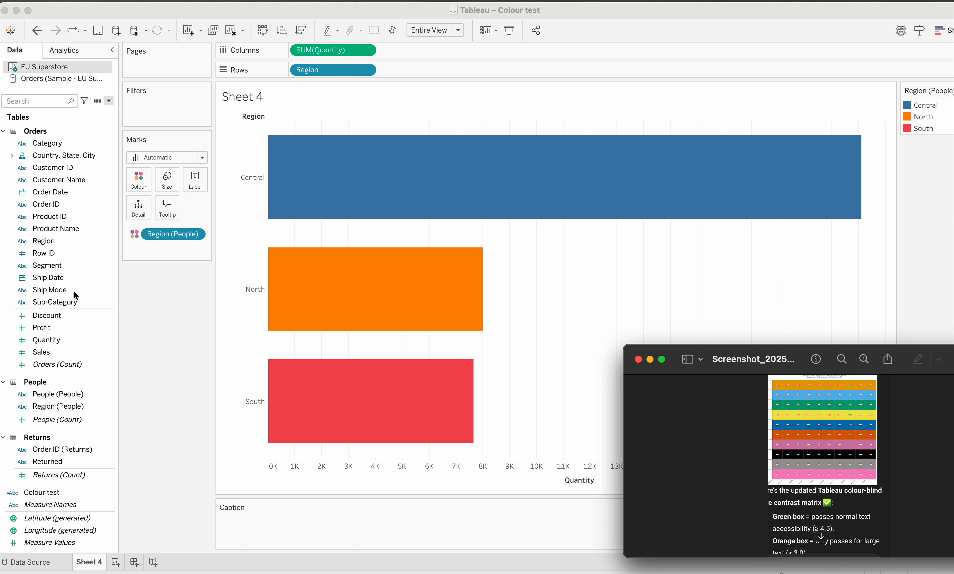
click(144, 189)
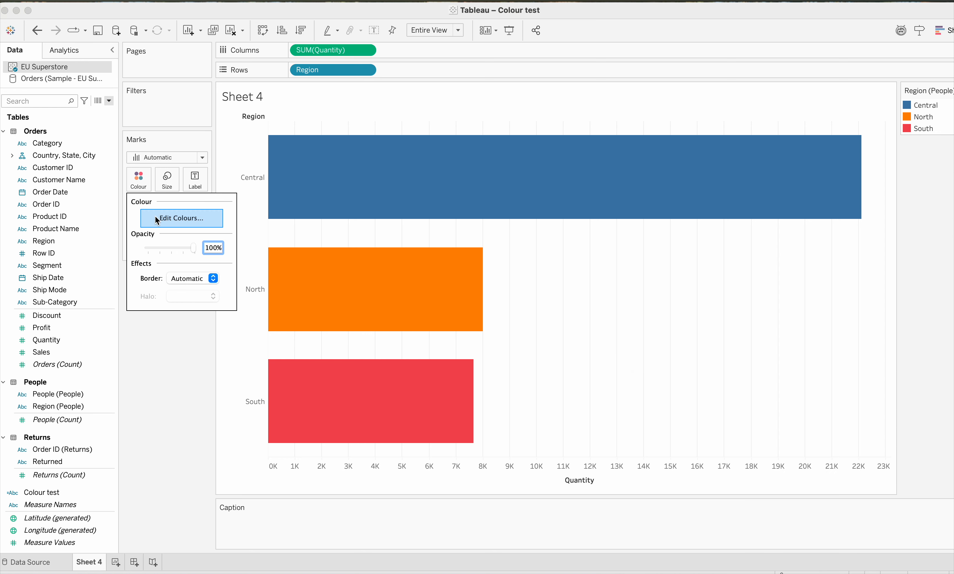
click(162, 219)
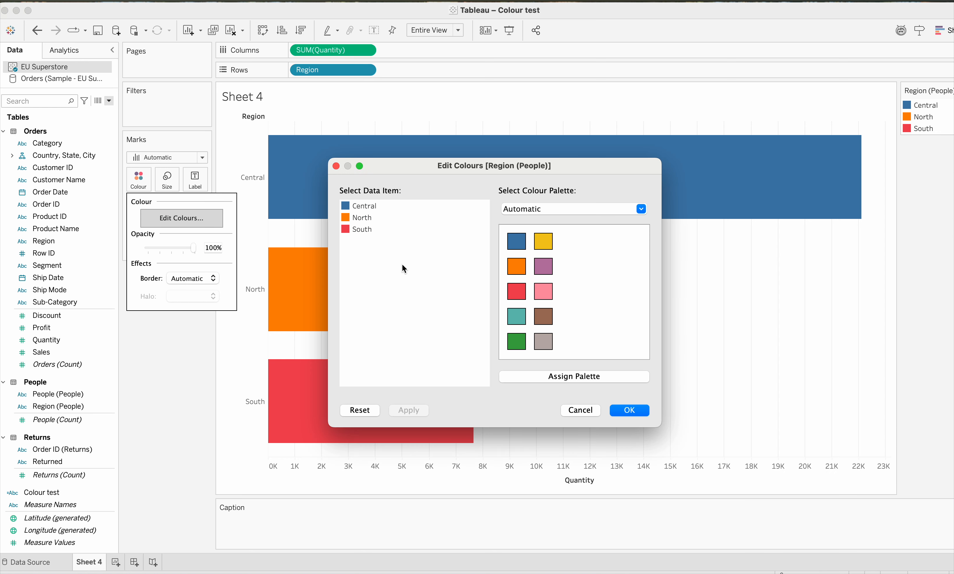
double_click(346, 206)
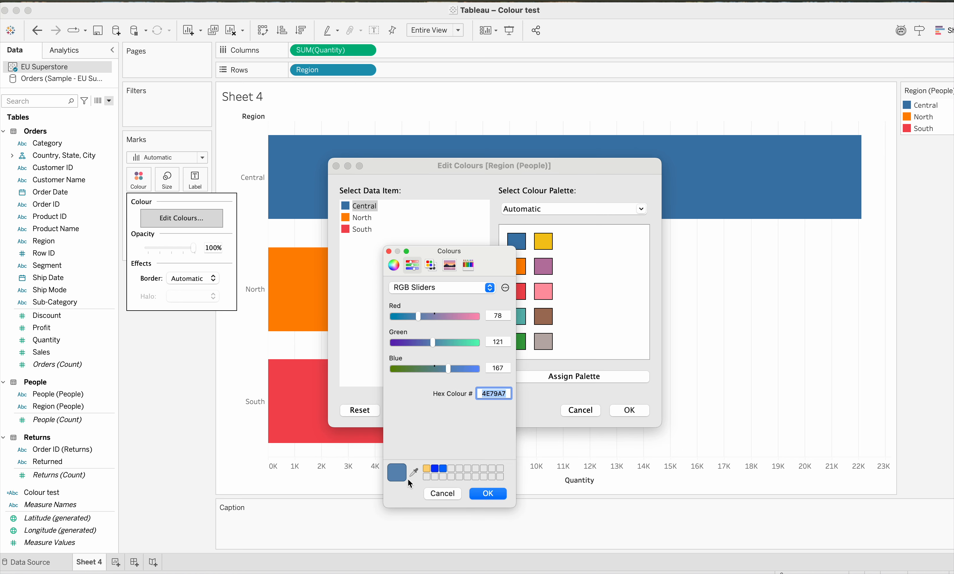
click(414, 472)
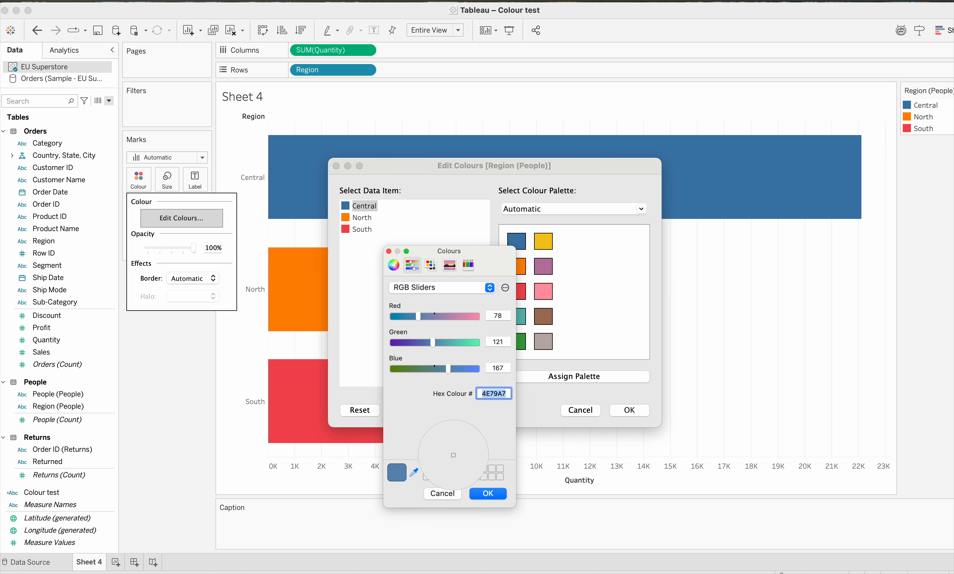
key(super+Tab)
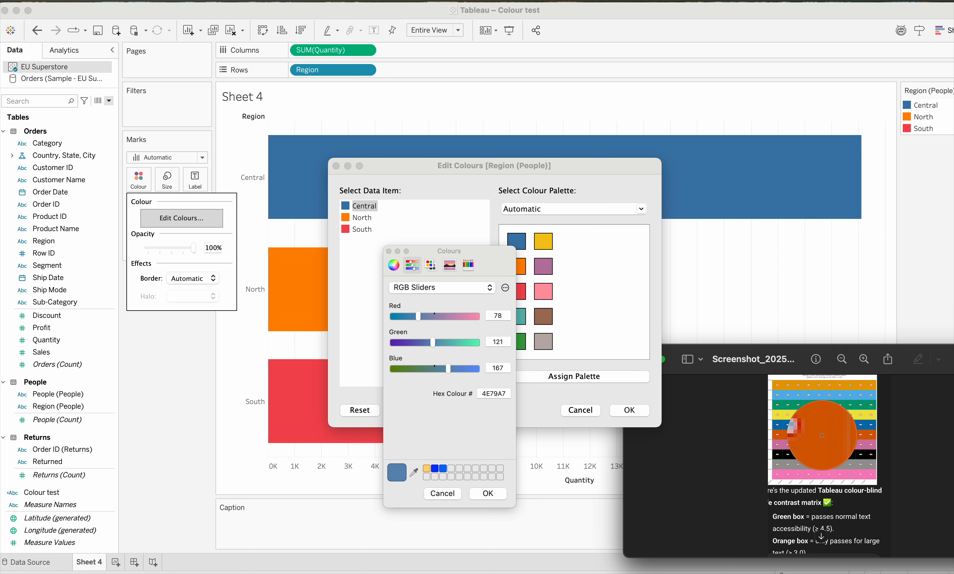
click(807, 472)
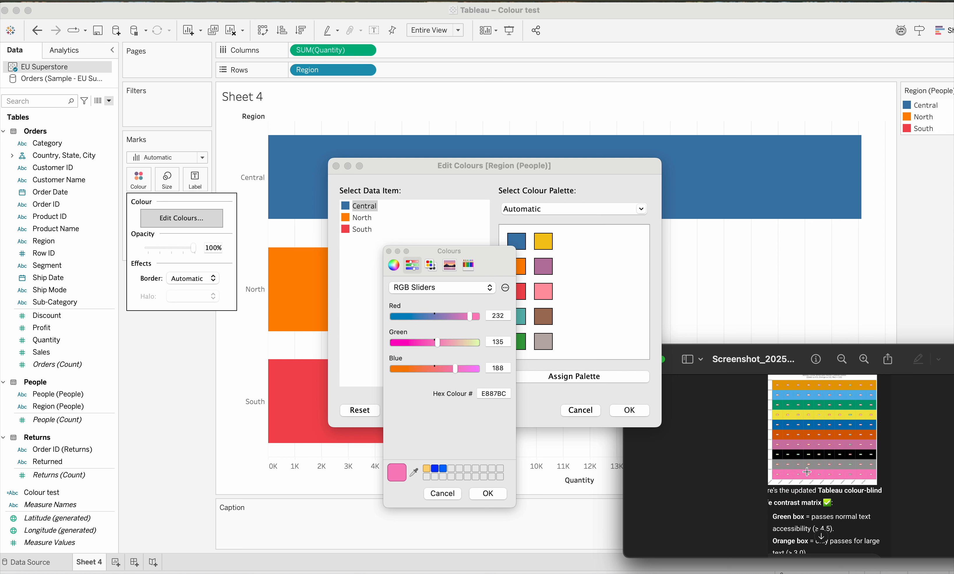
- Store the sampled pink E887BC among the picker's saved swatches and apply it to the Central region
click(397, 475)
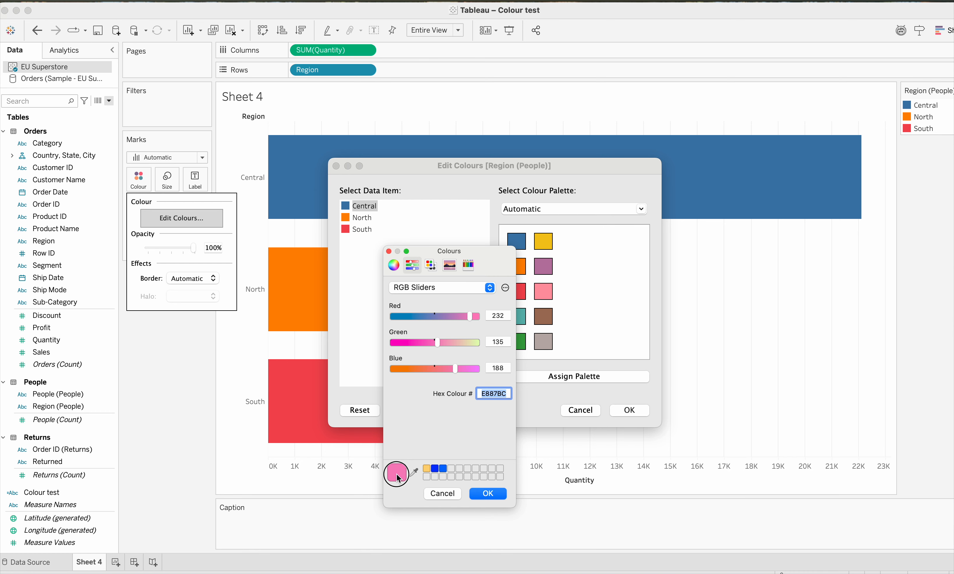
drag(397, 474, 451, 468)
click(489, 494)
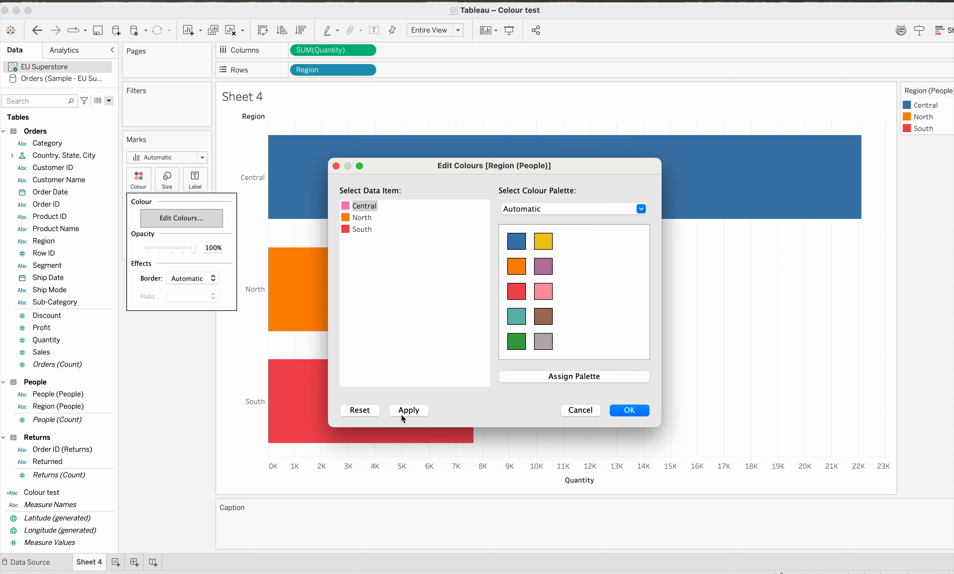
click(411, 410)
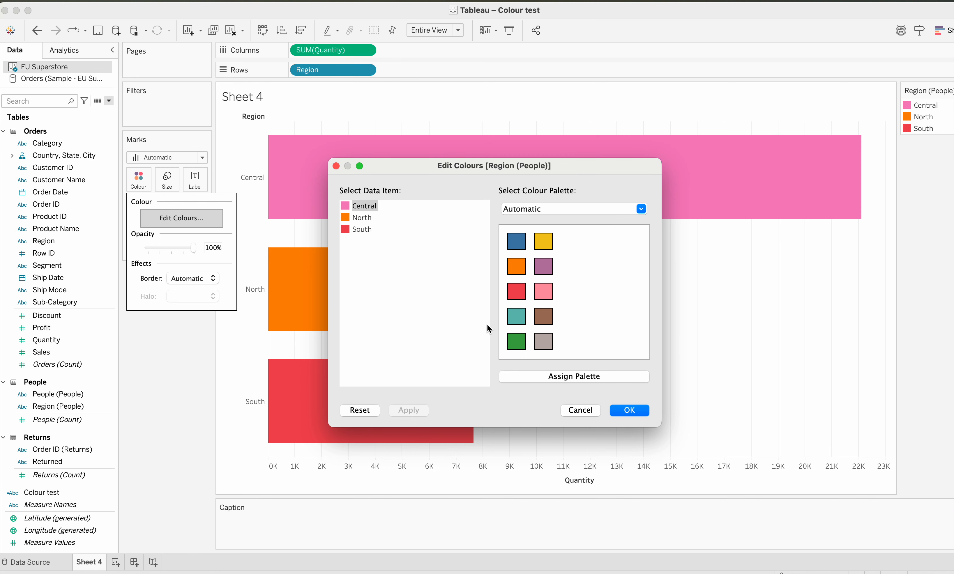
click(619, 411)
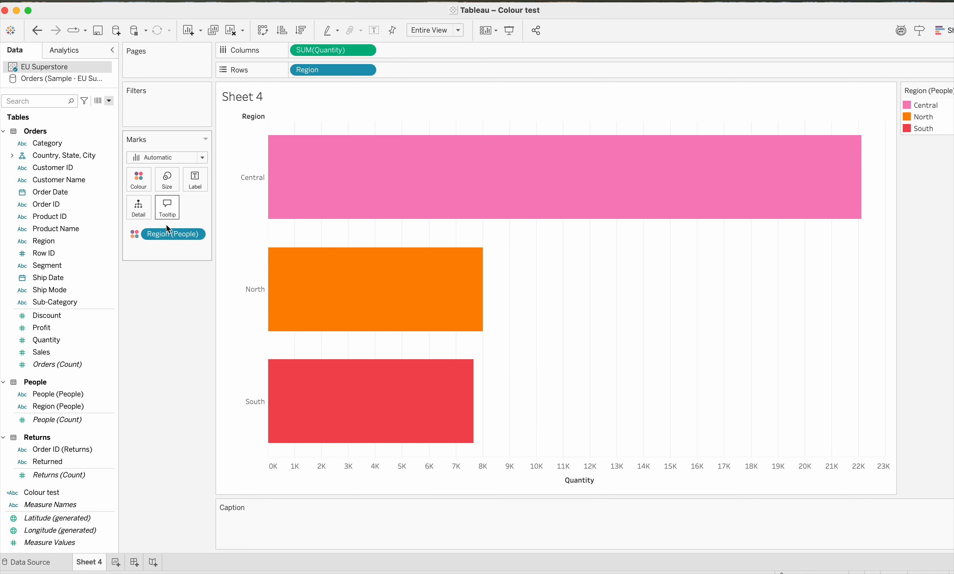
- Replace Region (People) with Segment as the bar colour and open the Segment colour editing
drag(164, 235, 166, 345)
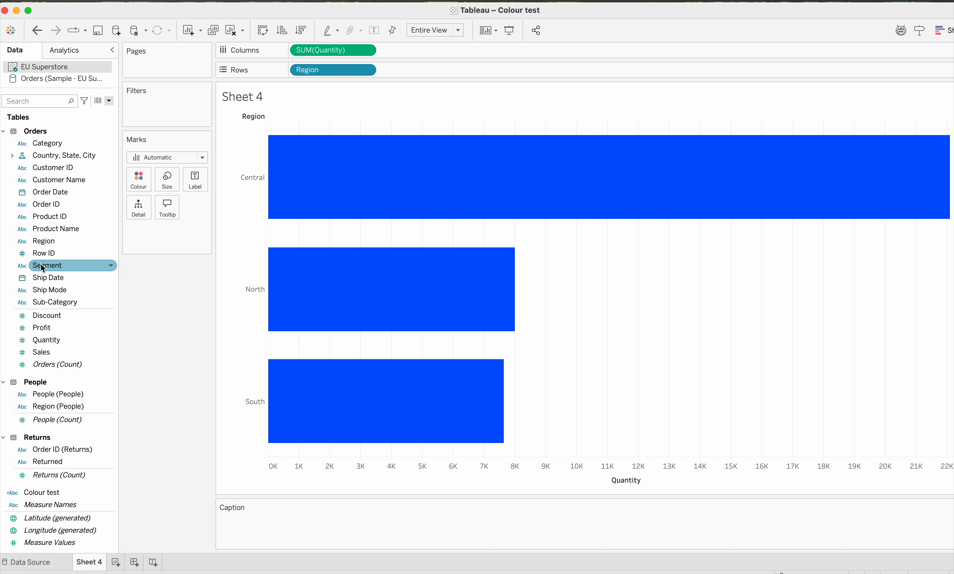
drag(43, 266, 138, 187)
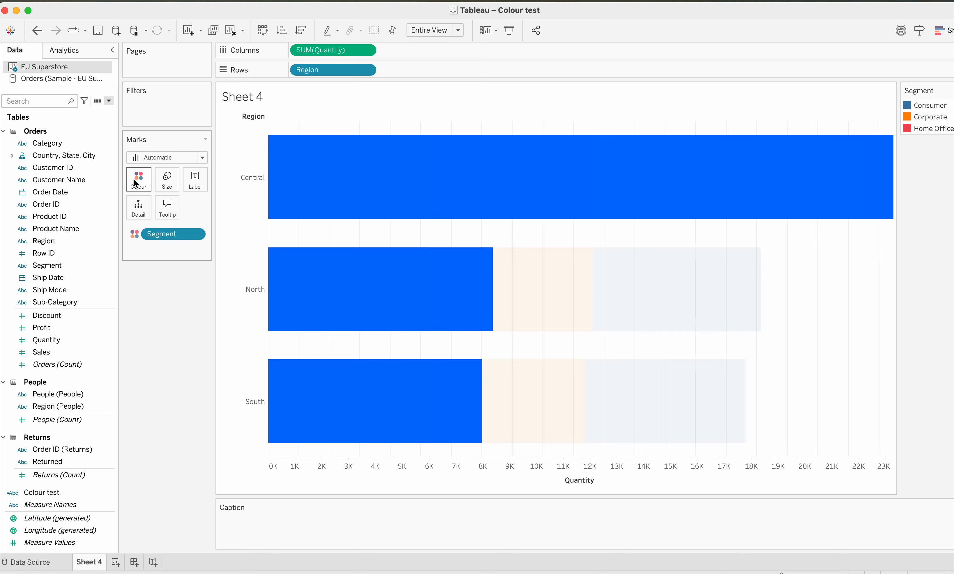
click(140, 170)
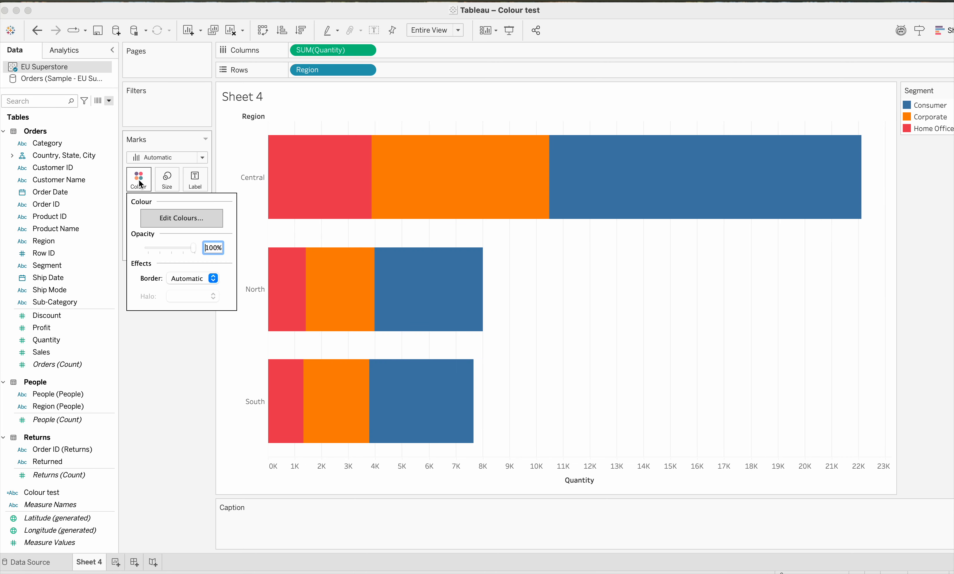
click(167, 215)
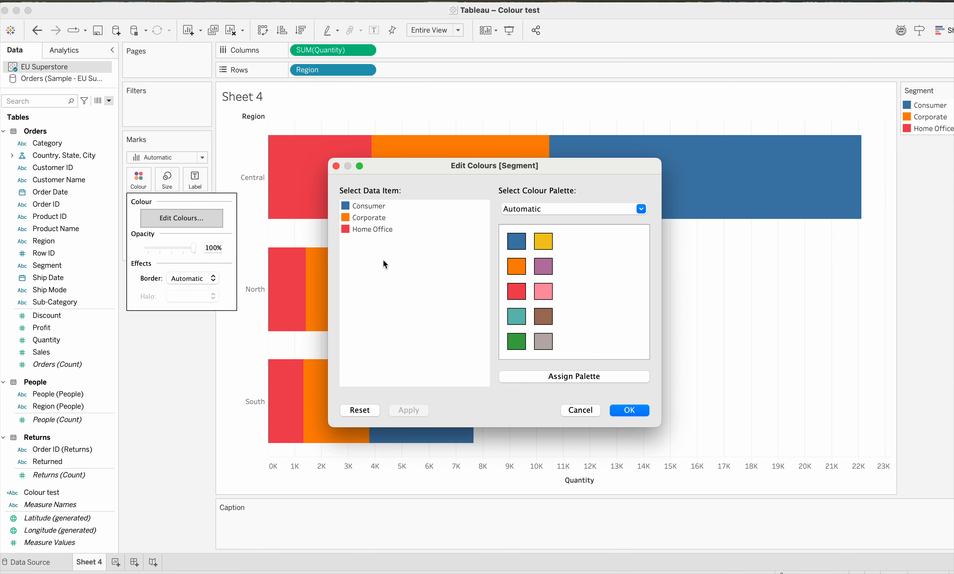
- Check the saved swatches in the Consumer segment's colour picker, and close the colour editing without picking a new colour
double_click(369, 207)
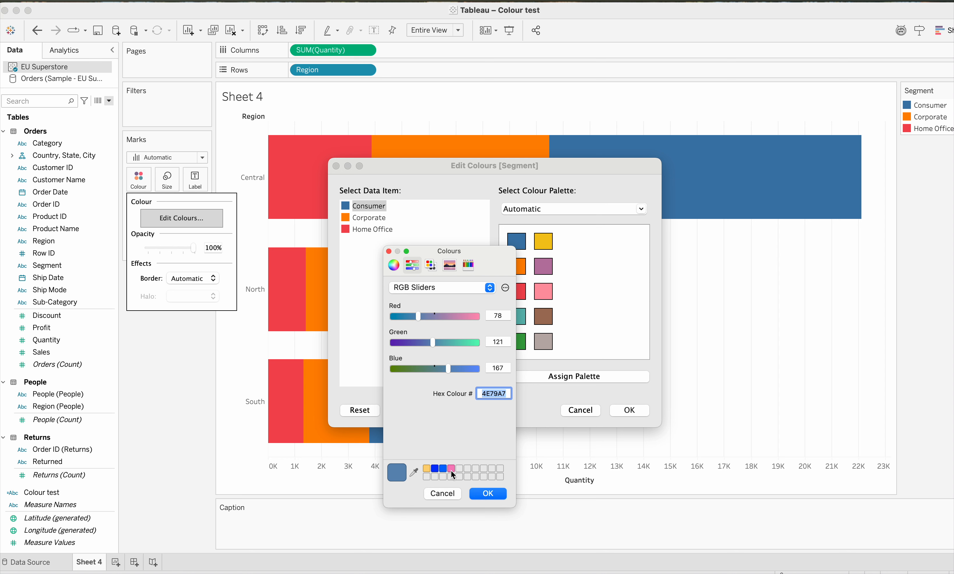
click(448, 494)
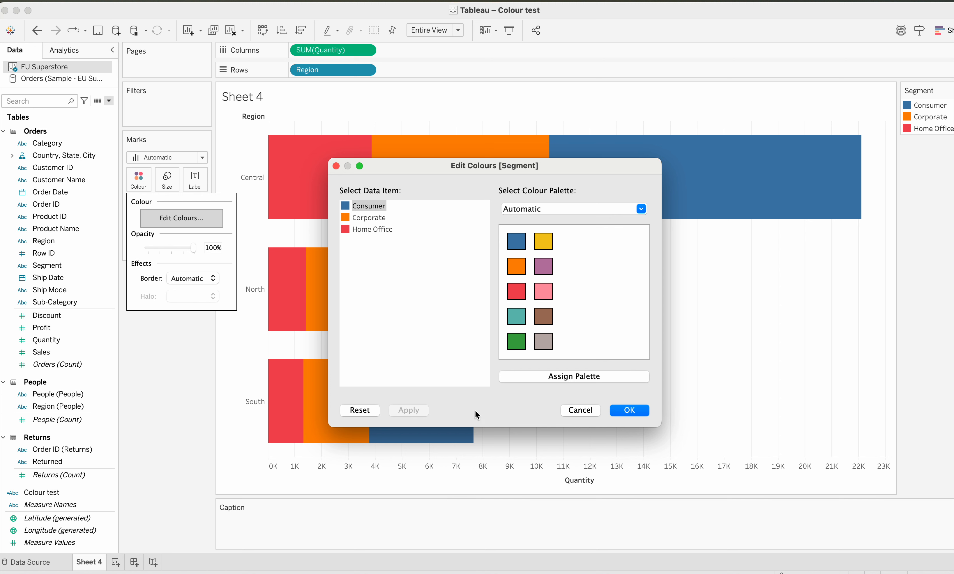
click(622, 416)
- Replace Segment with Profit as the field that colours the bars
mouse_move(305, 321)
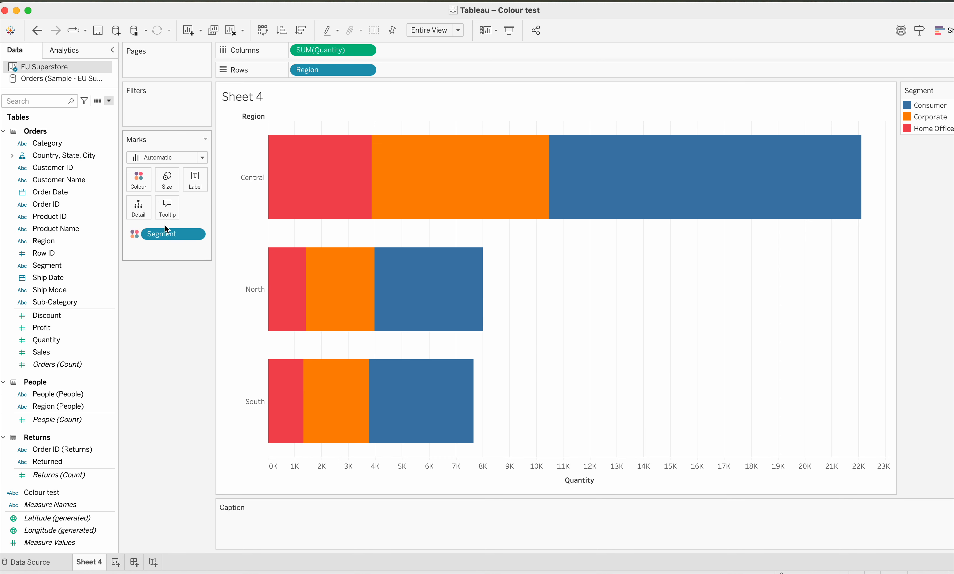
drag(168, 233, 173, 326)
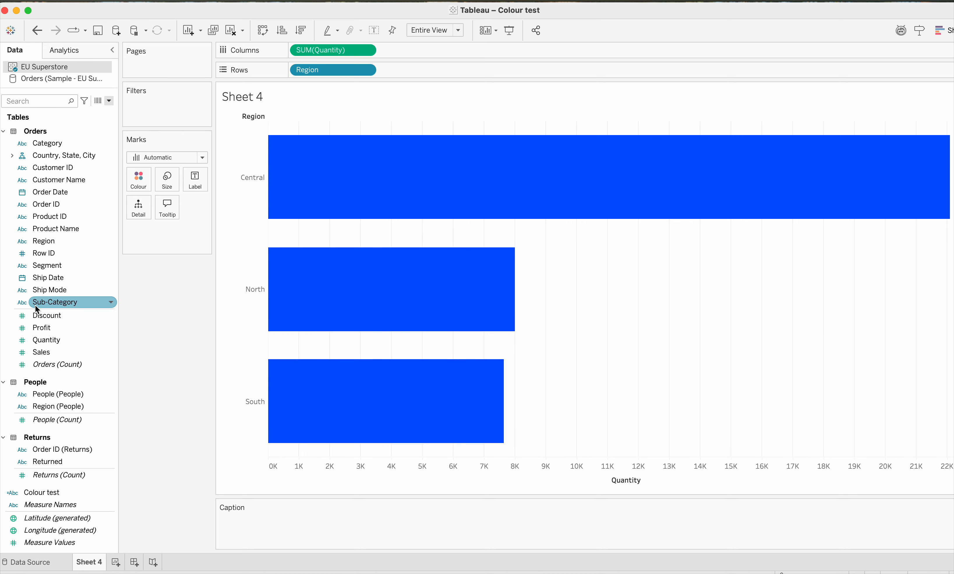
drag(43, 331, 137, 180)
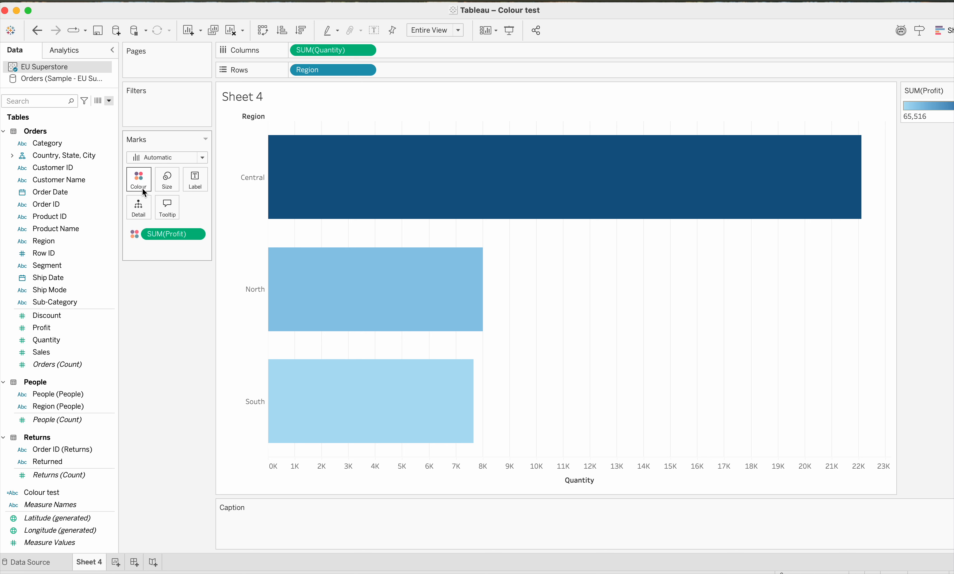
- Open the colour editing for Profit and show its list of available palettes
click(144, 187)
click(170, 214)
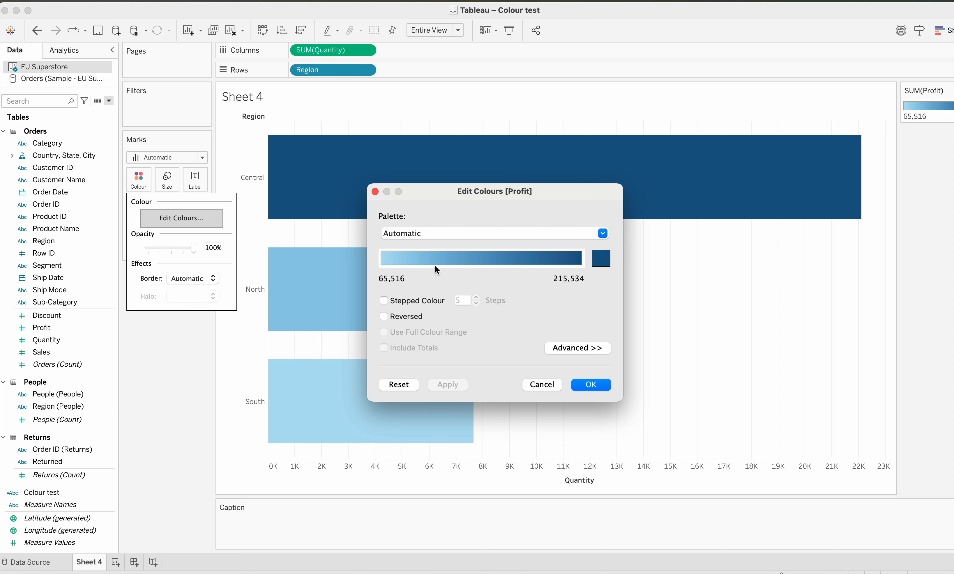
click(452, 235)
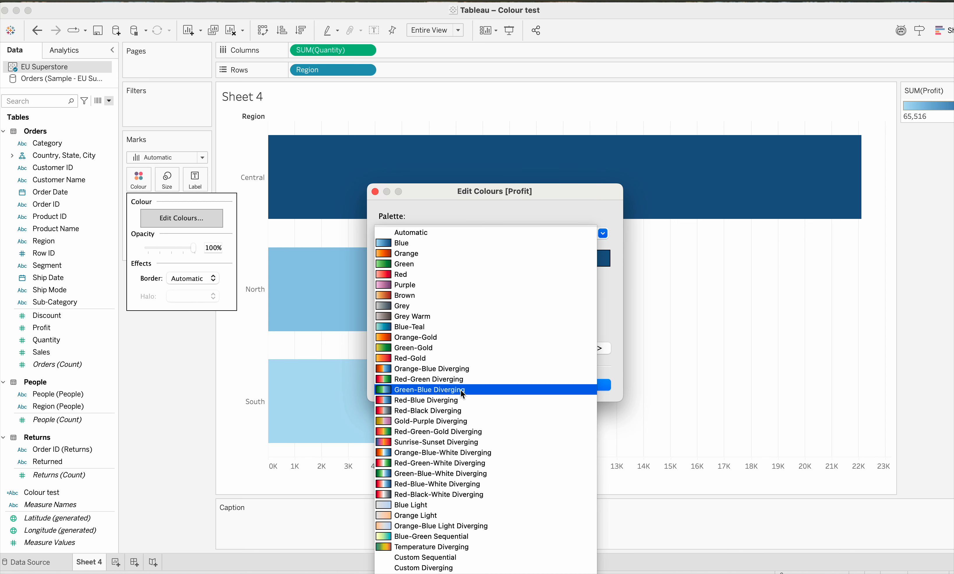